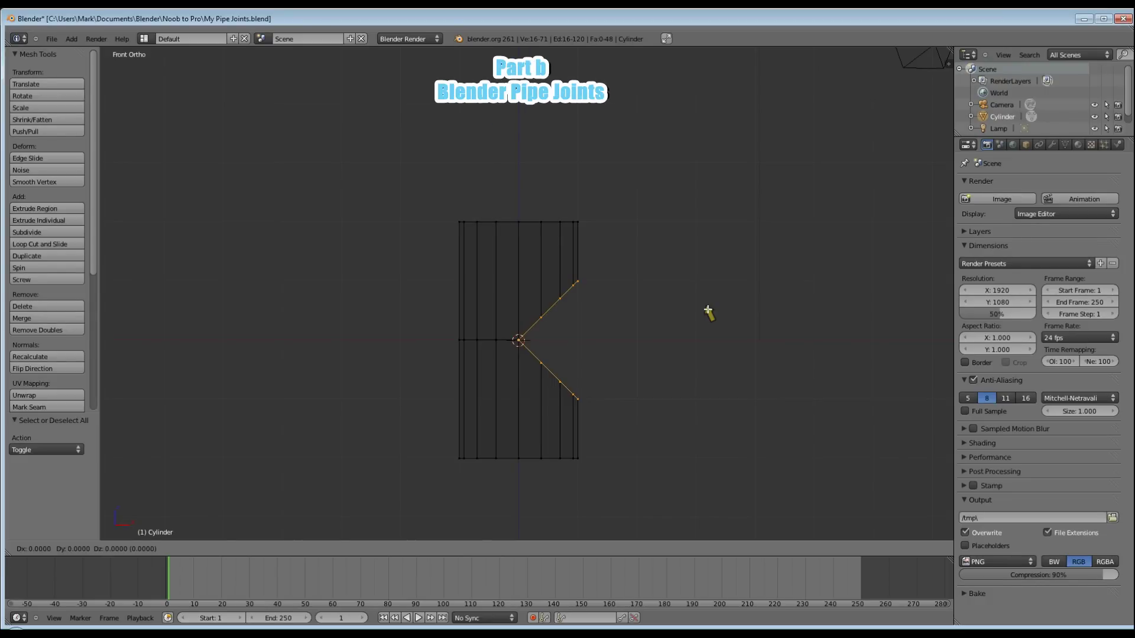
Step: Extrude the selected branch vertices 3 units along the global X axis
{"action": "key", "text": "x"}
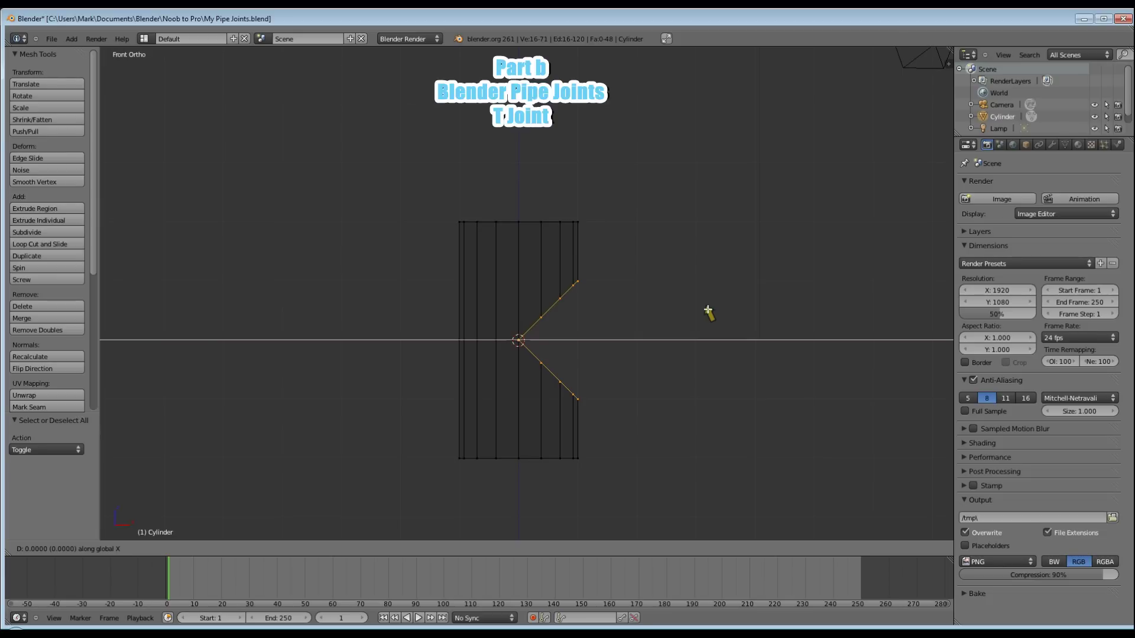
{"action": "type", "text": "3"}
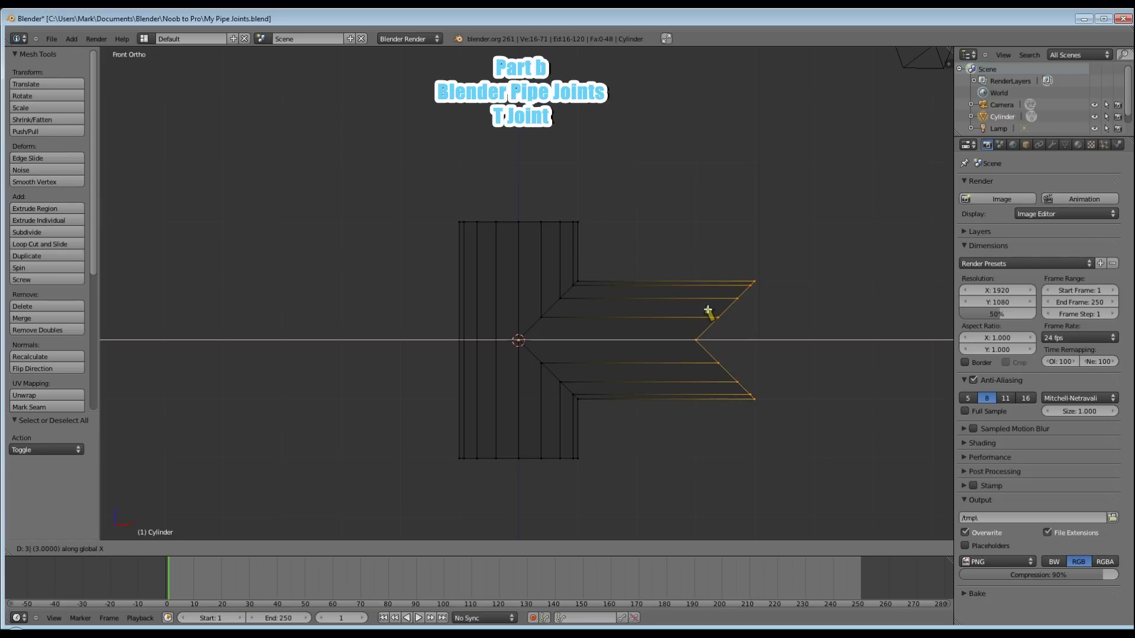
{"action": "key", "text": "Return"}
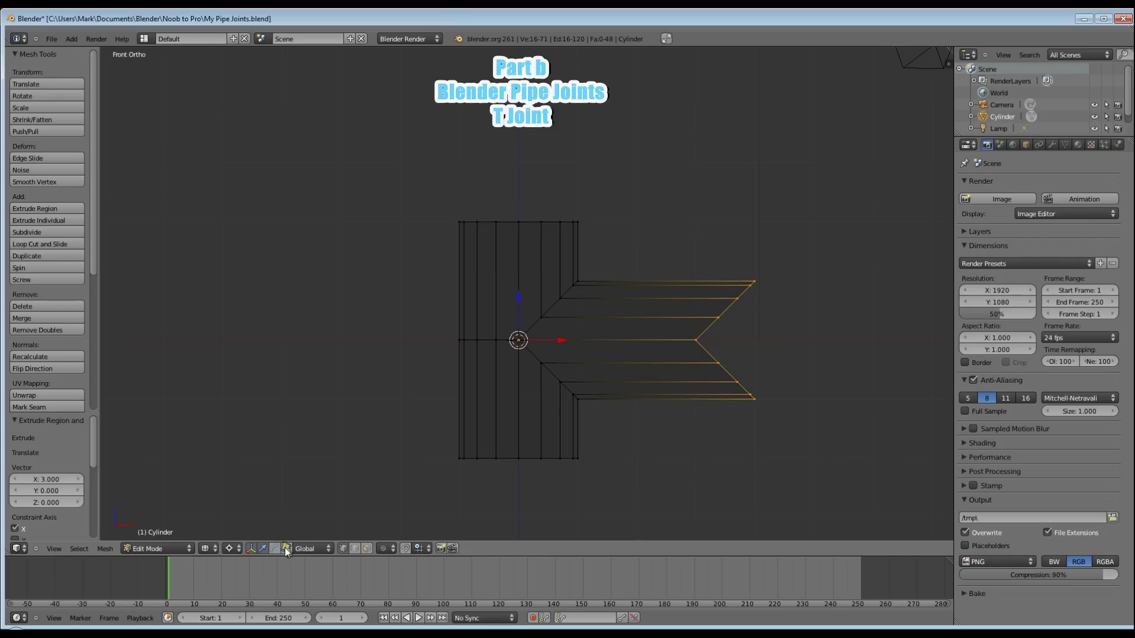
Step: Set the 3D view's Pivot Point to Median Point
{"action": "left_click", "coordinate": [230, 549]}
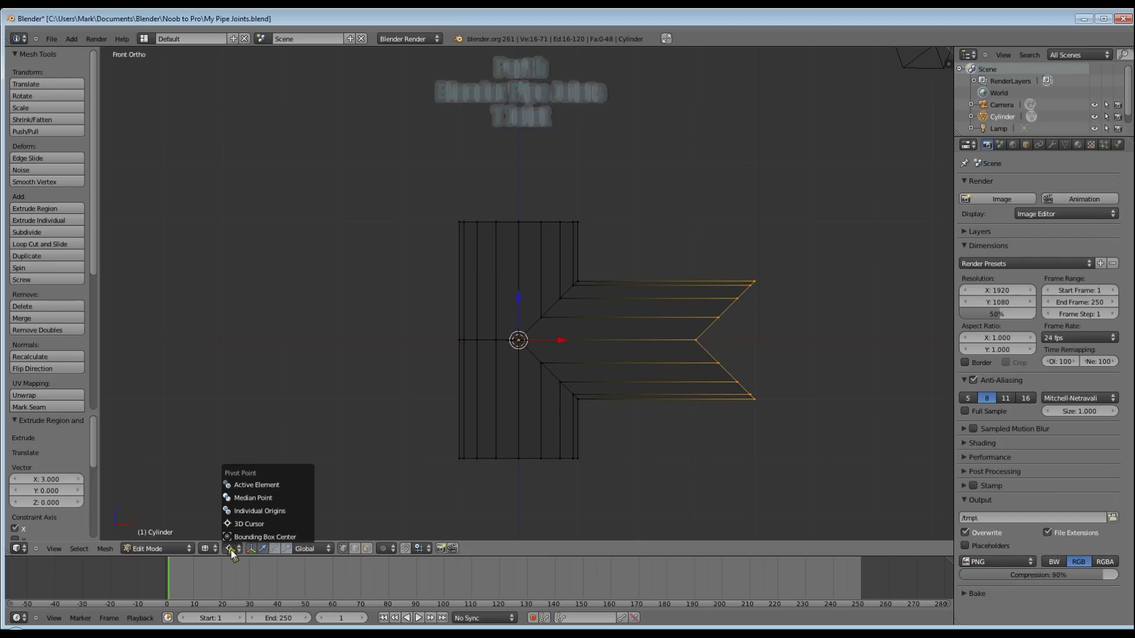
{"action": "left_click", "coordinate": [252, 499]}
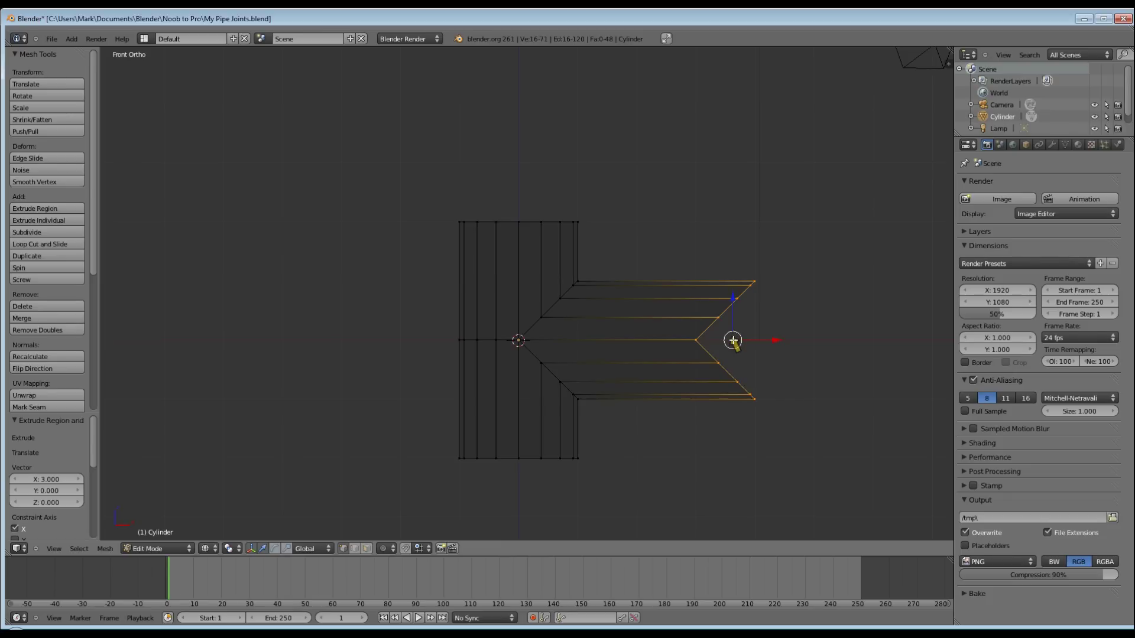
Step: Scale the branch-end vertices to 0 on X, then return to front view in Object Mode
{"action": "key", "text": "s"}
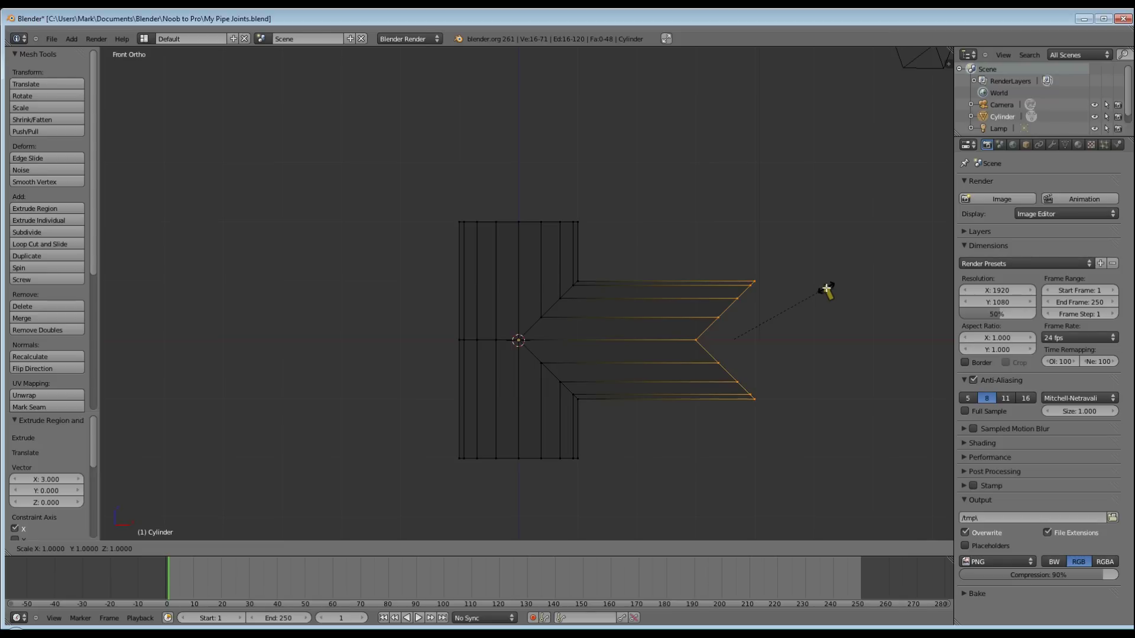
{"action": "type", "text": "x"}
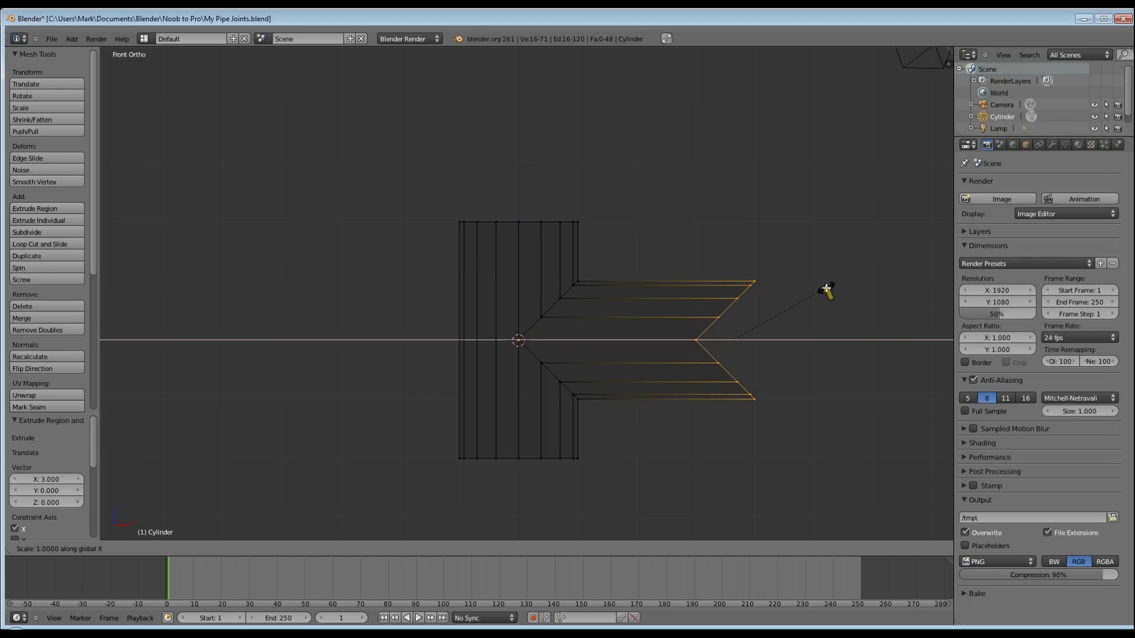
{"action": "type", "text": "0"}
{"action": "key", "text": "Return"}
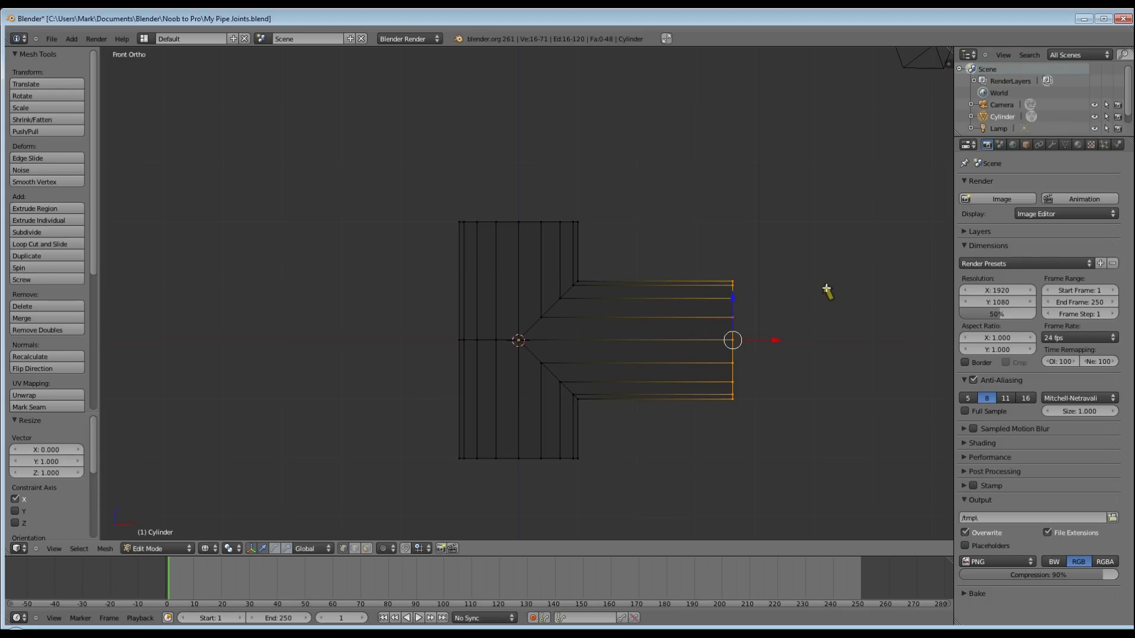
{"action": "mouse_move", "coordinate": [826, 289]}
{"action": "middle_mouse_down"}
{"action": "mouse_move", "coordinate": [738, 331]}
{"action": "mouse_move", "coordinate": [648, 289]}
{"action": "mouse_move", "coordinate": [823, 309]}
{"action": "mouse_move", "coordinate": [818, 284]}
{"action": "middle_mouse_up"}
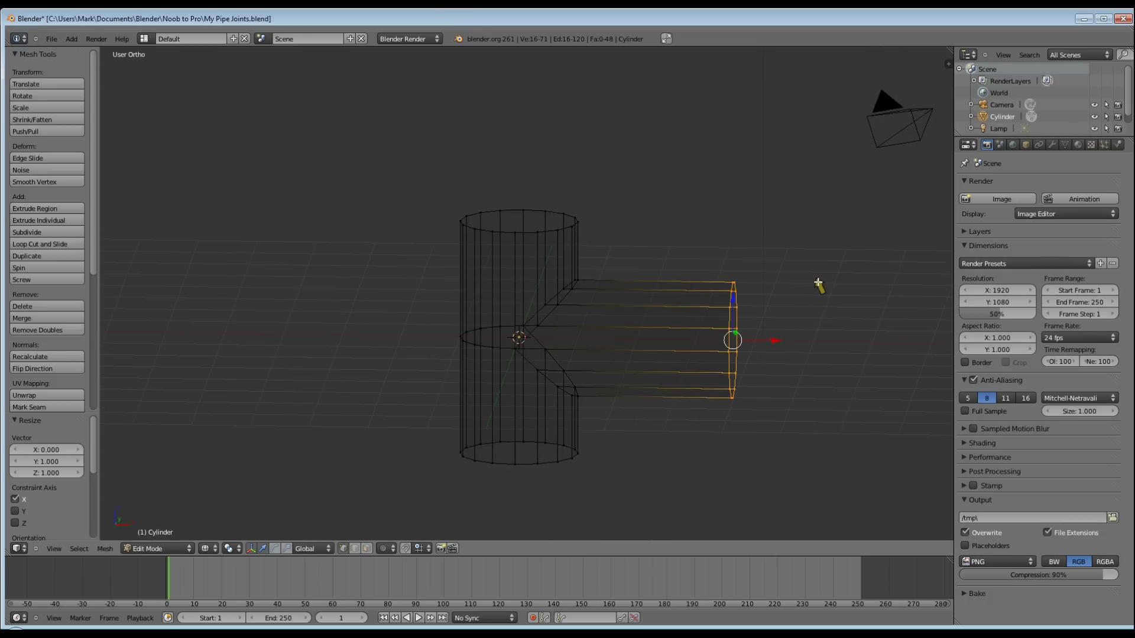
{"action": "key", "text": "KP_1"}
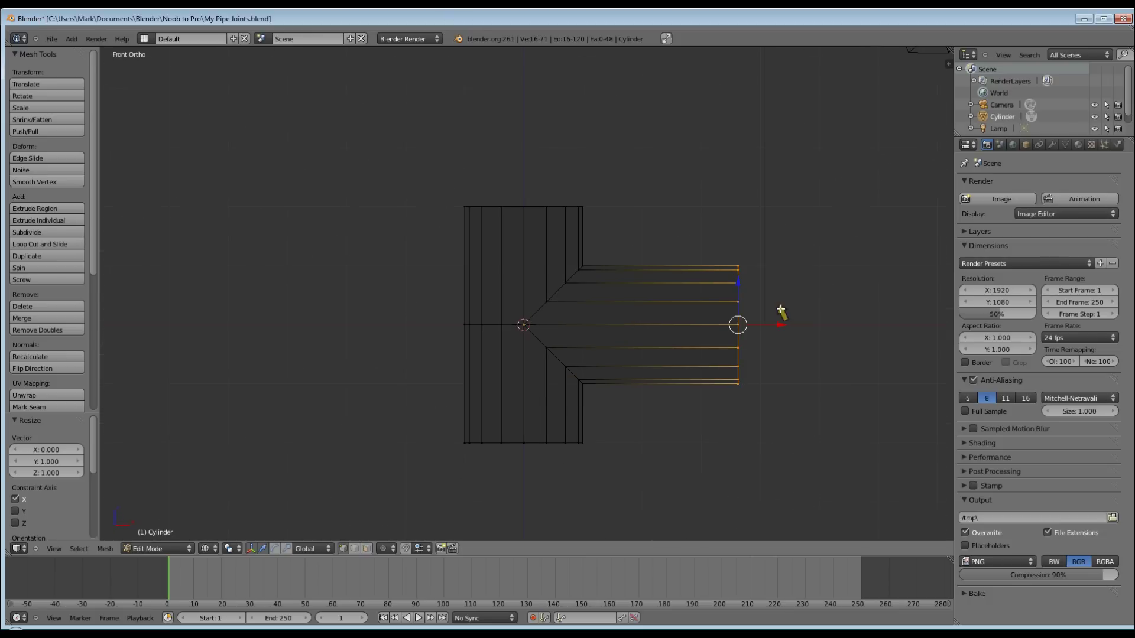
{"action": "key", "text": "Tab"}
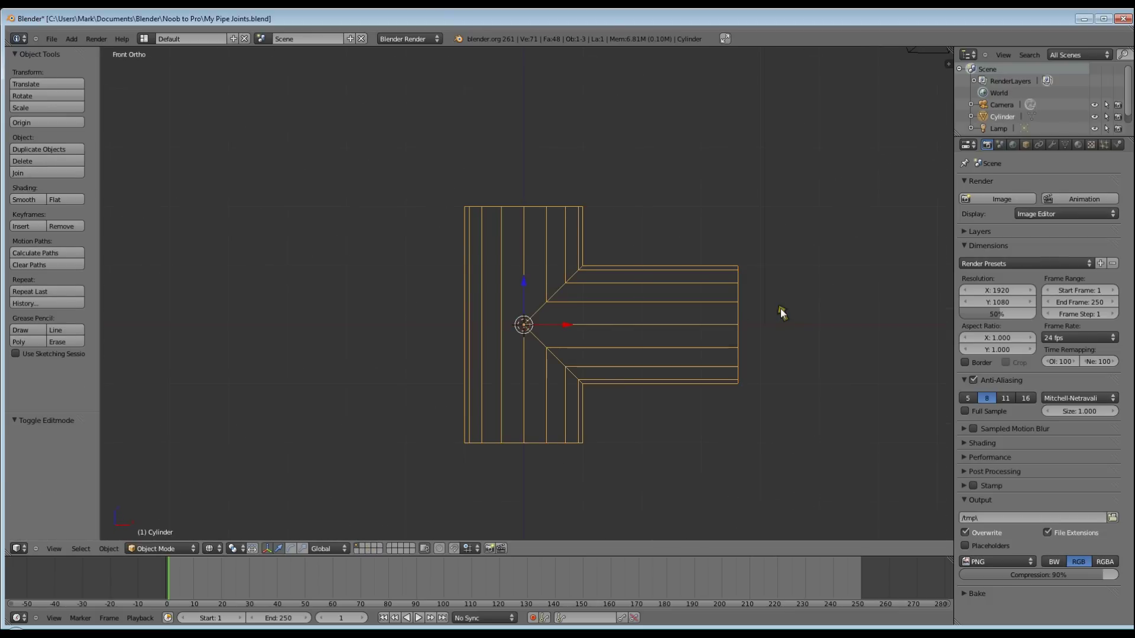
Step: Switch to solid shading and fly the scene camera to frame the T-pipe
{"action": "key", "text": "z"}
{"action": "scroll", "coordinate": [689, 373], "scroll_direction": "up", "scroll_amount": 1}
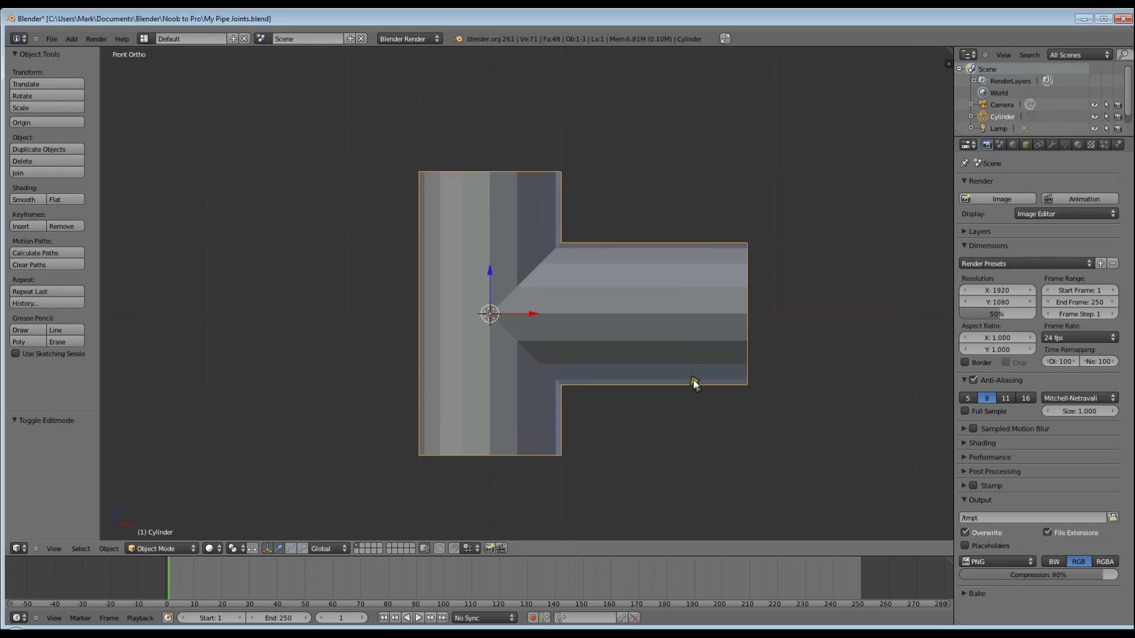
{"action": "key", "text": "KP_0"}
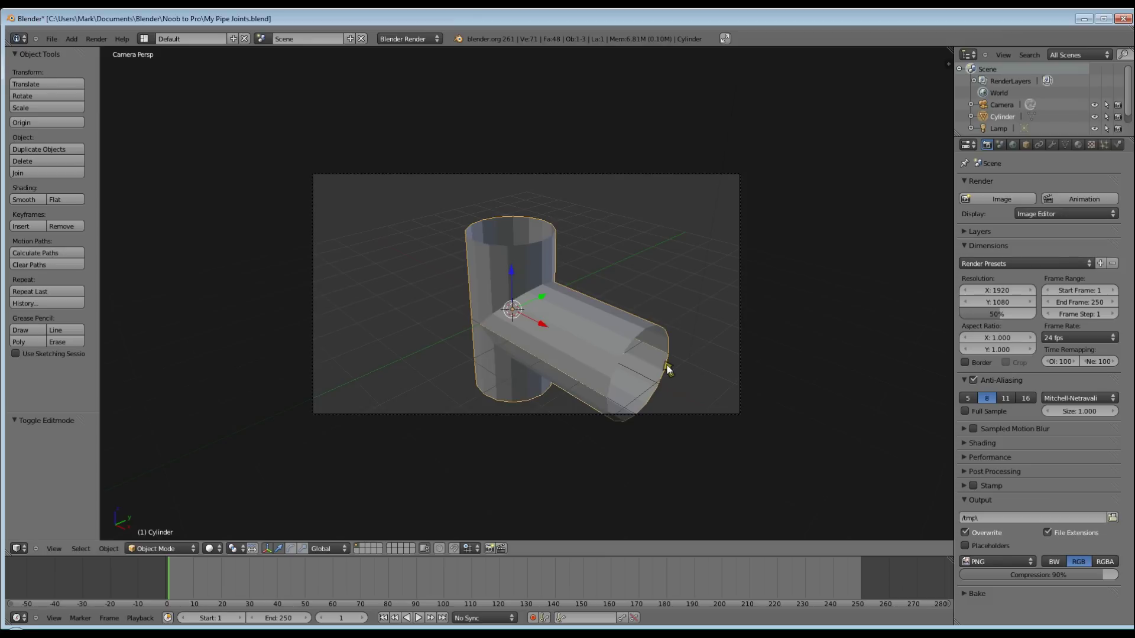
{"action": "key", "text": "shift+s"}
{"action": "key", "text": "shift+f"}
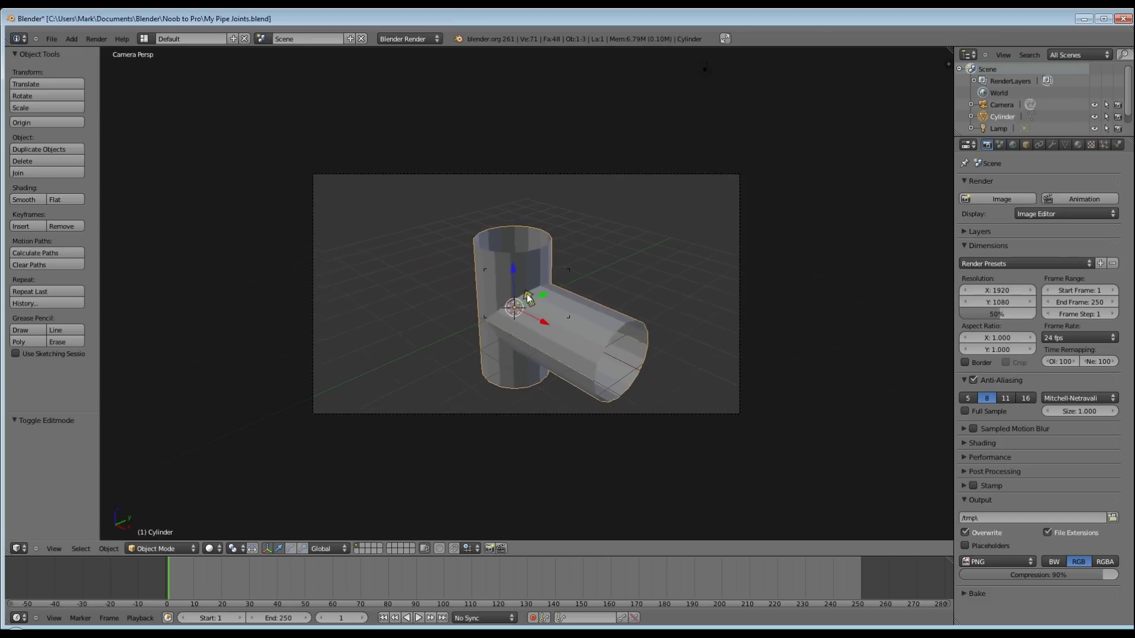
{"action": "mouse_move", "coordinate": [200, 290]}
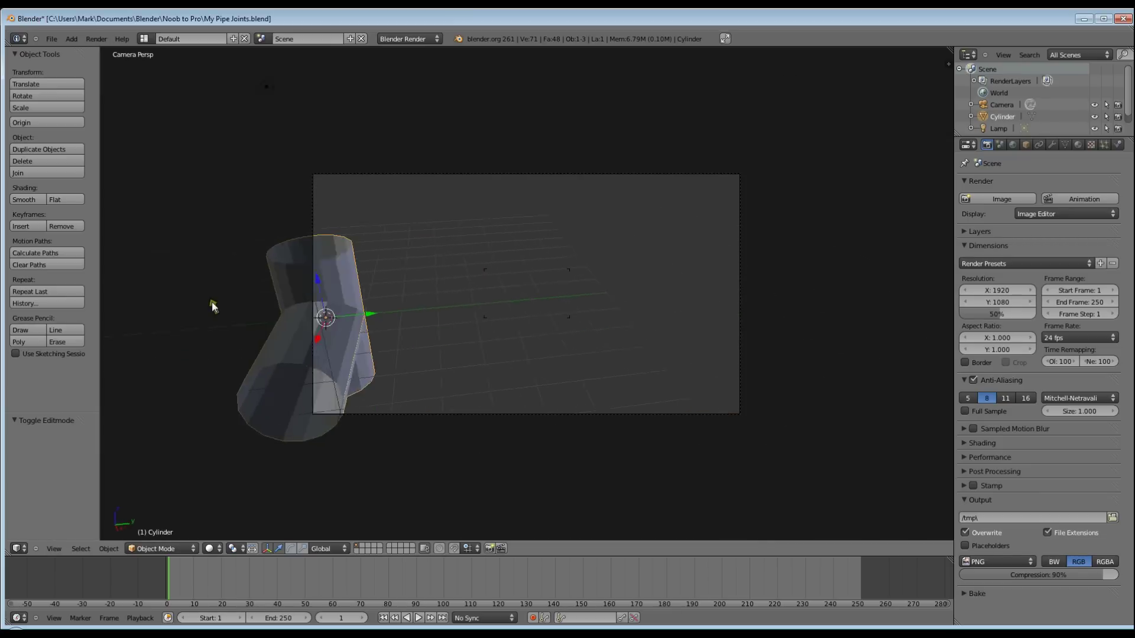
{"action": "mouse_move", "coordinate": [461, 316]}
{"action": "mouse_move", "coordinate": [477, 167]}
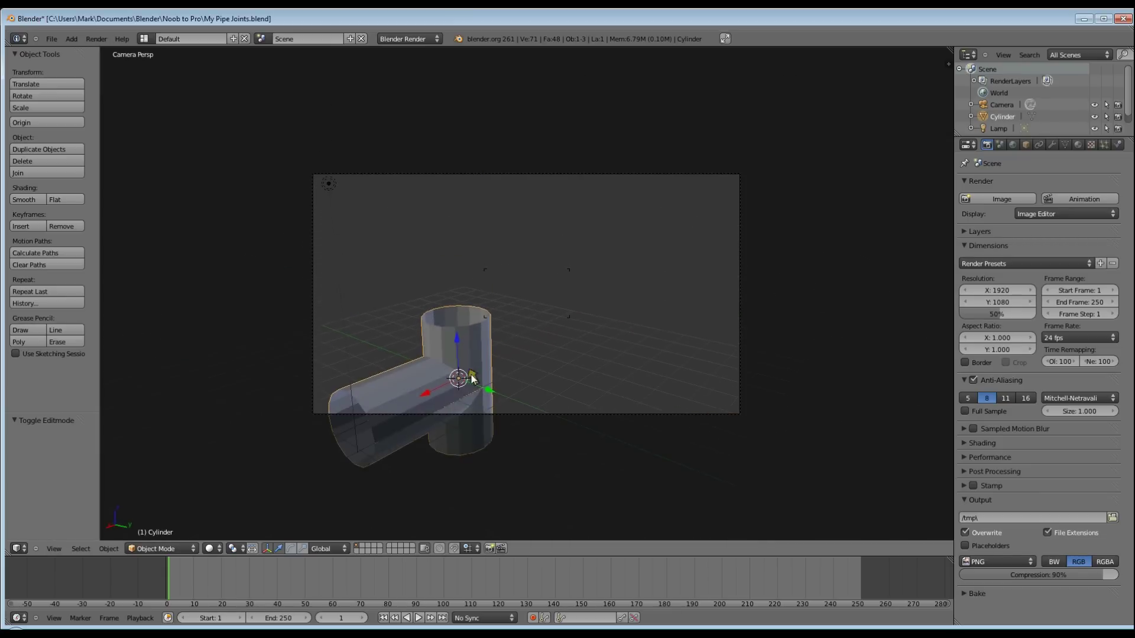
{"action": "mouse_move", "coordinate": [477, 254]}
{"action": "mouse_move", "coordinate": [447, 471]}
{"action": "key", "text": "Escape"}
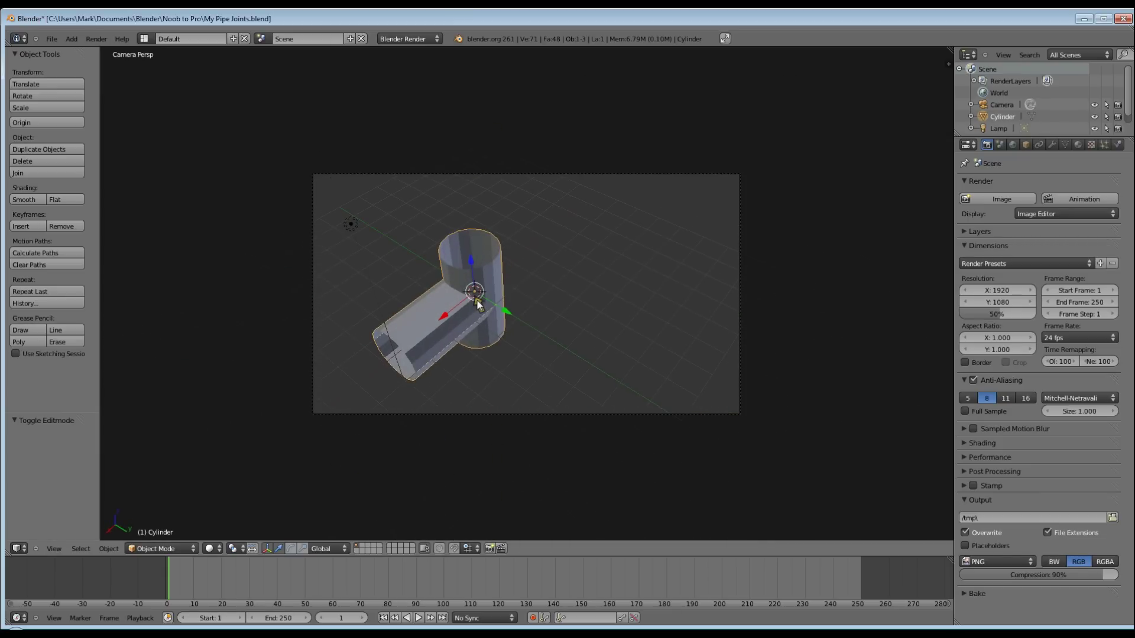
Step: Render a test image of the pipe, then close it and return to front view
{"action": "key", "text": "F12"}
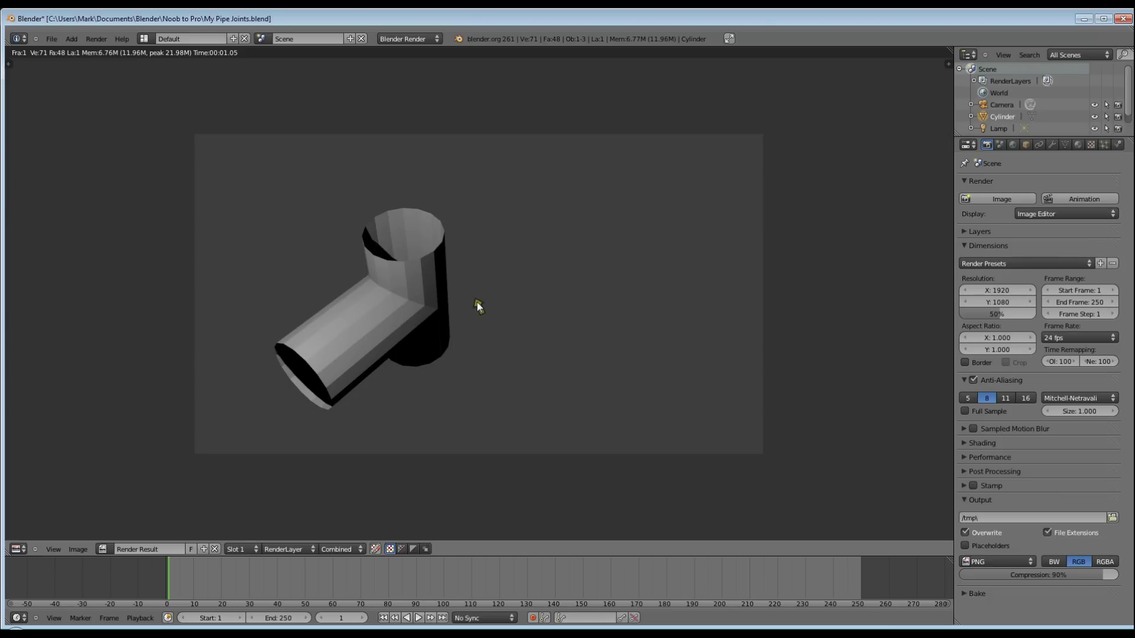
{"action": "key", "text": "Escape"}
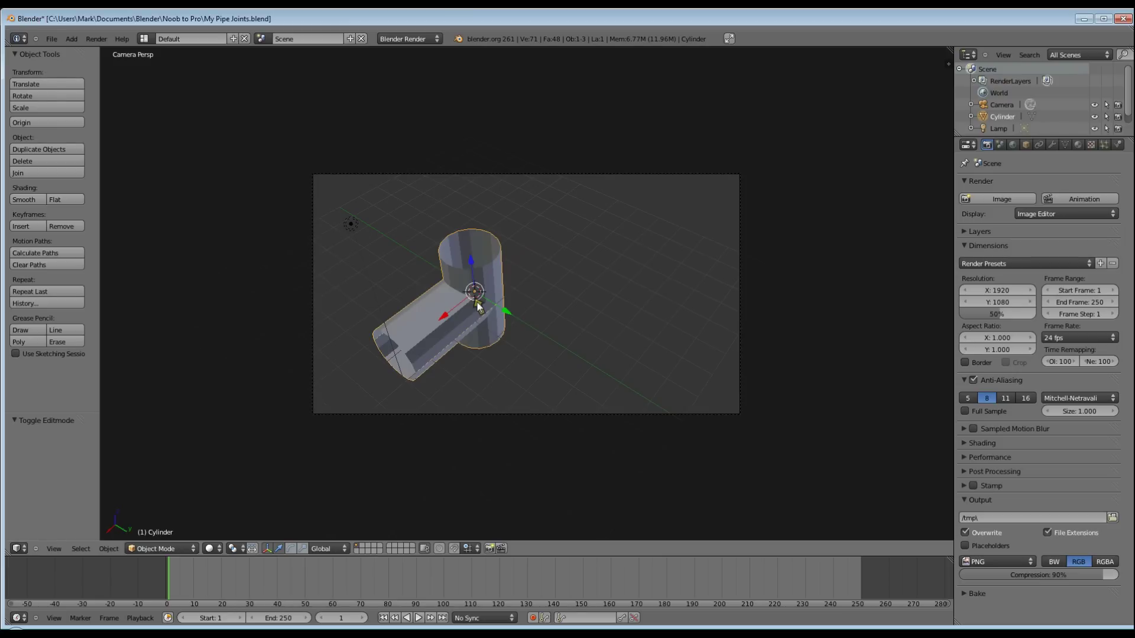
{"action": "key", "text": "KP_1"}
Step: Orbit to an angled view and apply smooth shading to the pipe
{"action": "scroll", "coordinate": [437, 378], "scroll_direction": "up", "scroll_amount": 5}
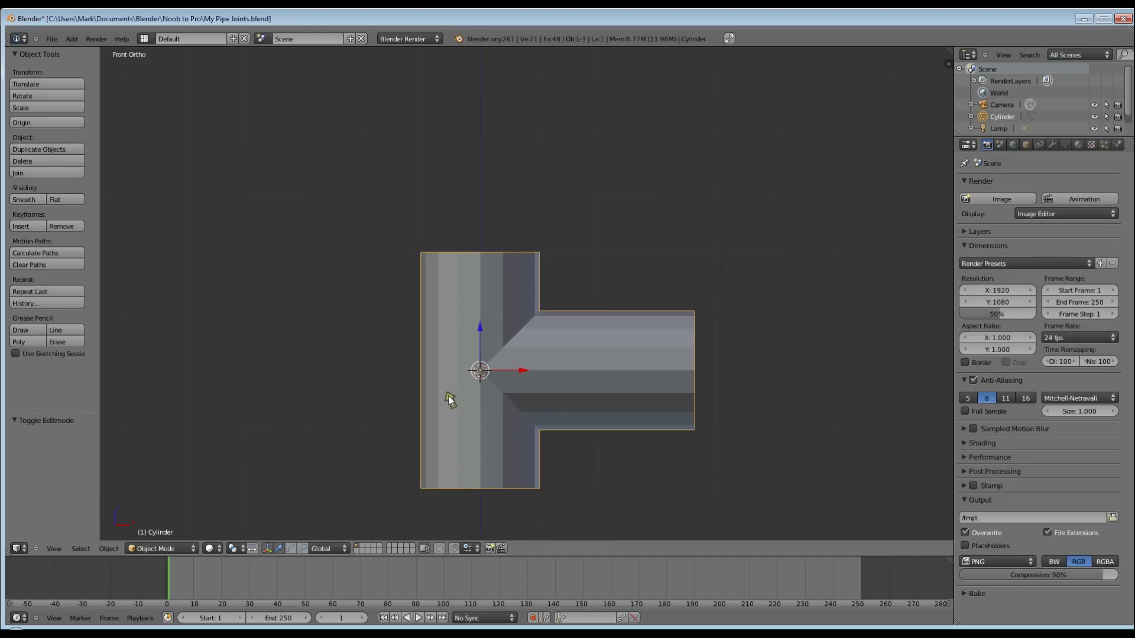
{"action": "middle_click_drag", "start_coordinate": [448, 396], "coordinate": [590, 422]}
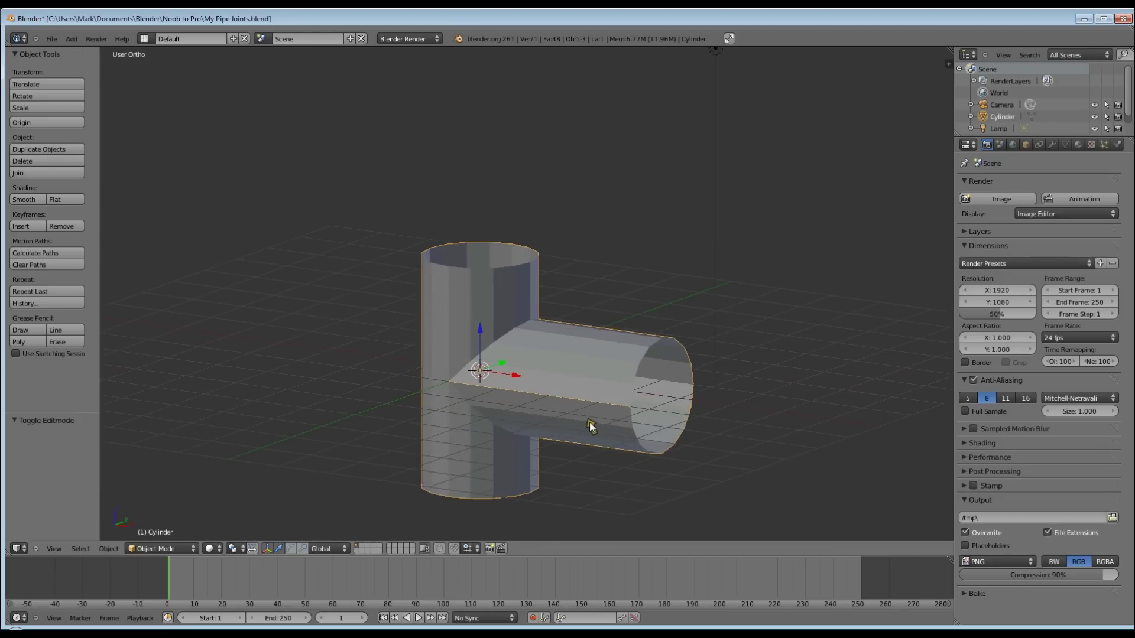
{"action": "left_click", "coordinate": [150, 548]}
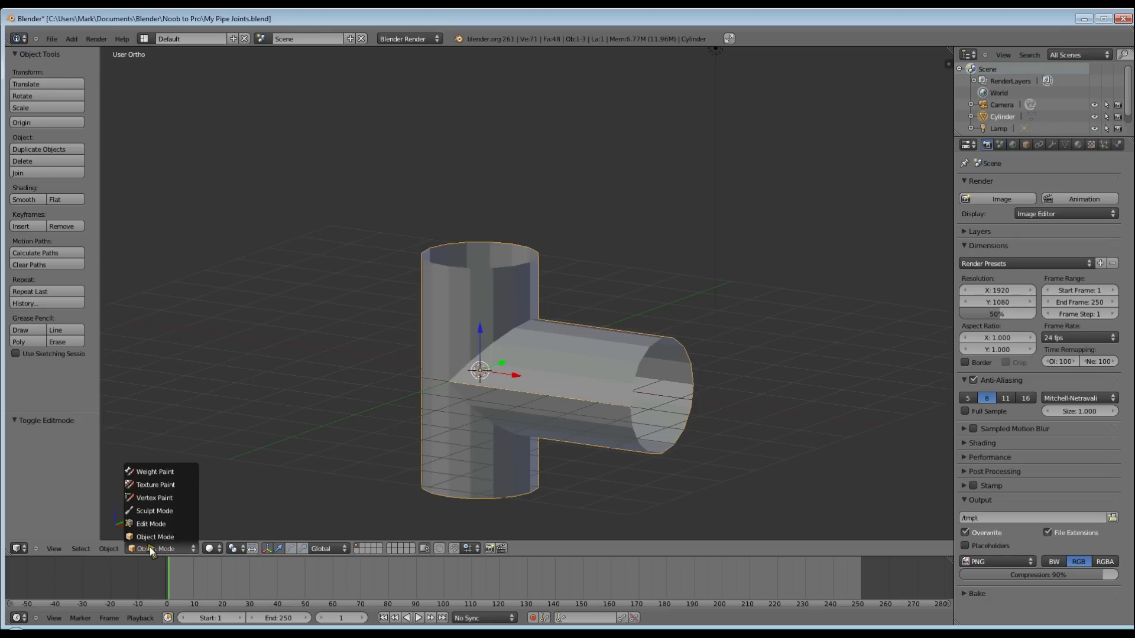
{"action": "left_click", "coordinate": [151, 537]}
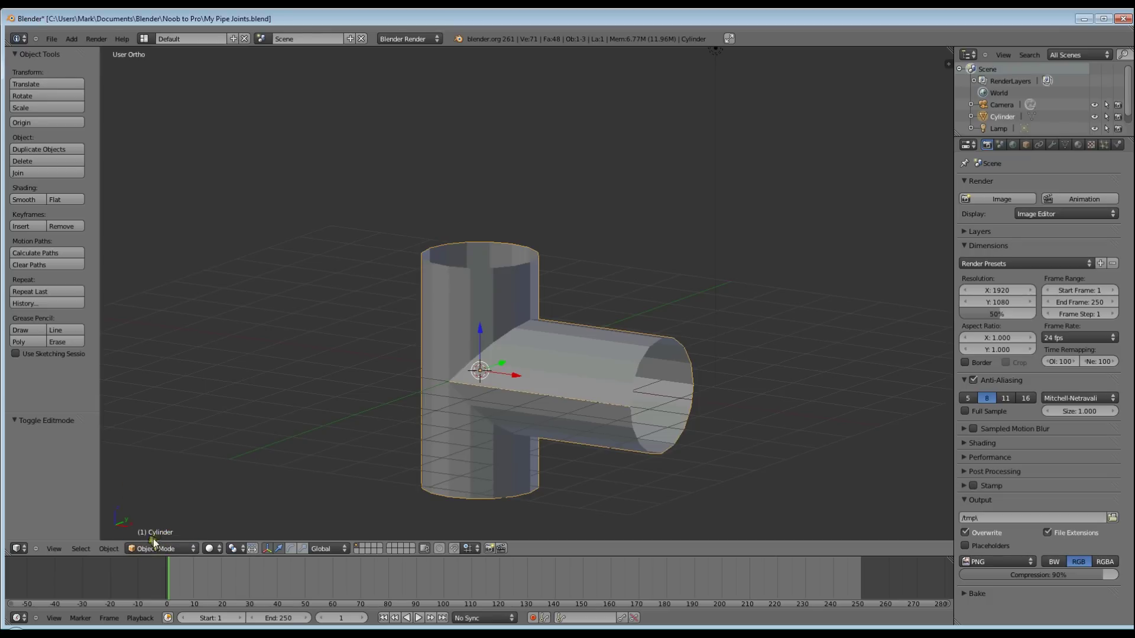
{"action": "left_click", "coordinate": [26, 199]}
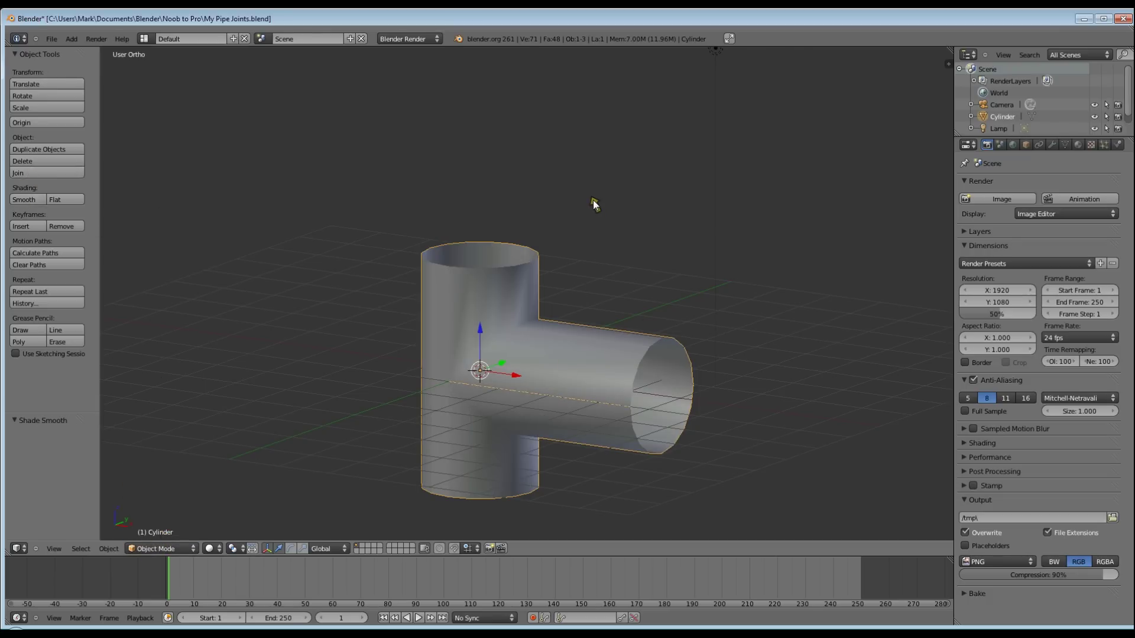
Step: Render the smoothed pipe and zoom in and out on the render result
{"action": "key", "text": "F12"}
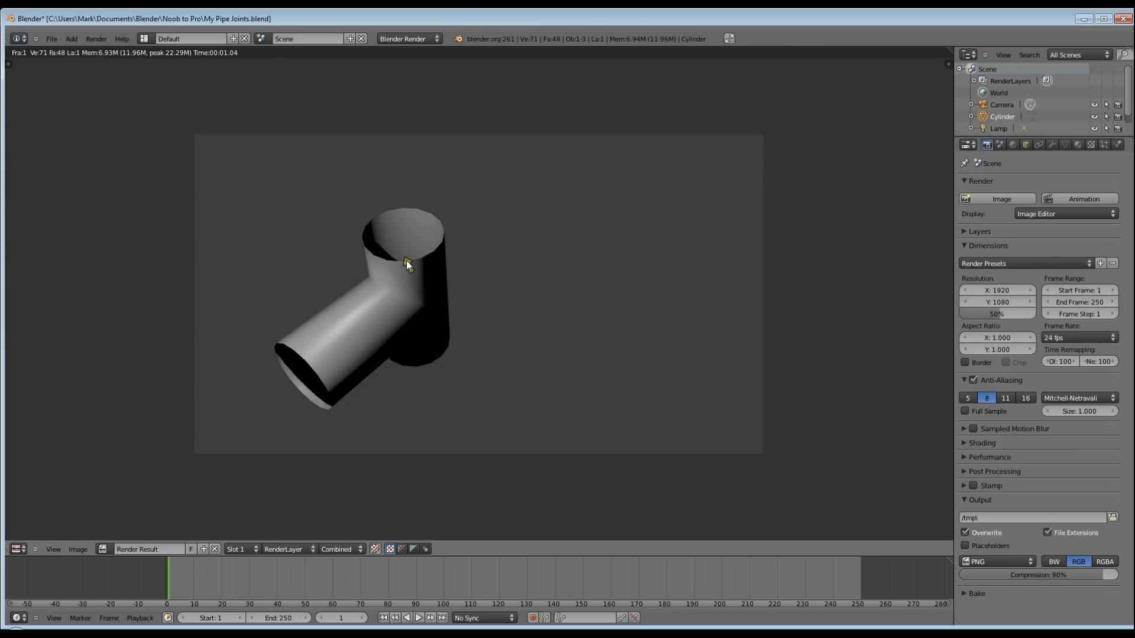
{"action": "scroll", "coordinate": [396, 338], "scroll_direction": "up", "scroll_amount": 4}
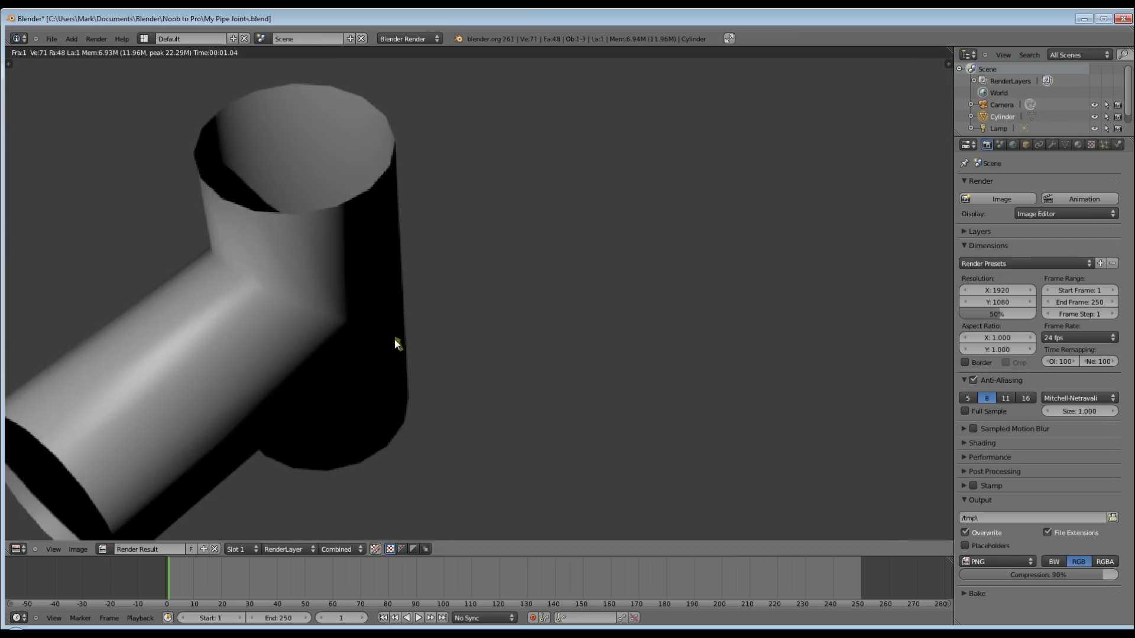
{"action": "scroll", "coordinate": [320, 335], "scroll_direction": "up", "scroll_amount": 5}
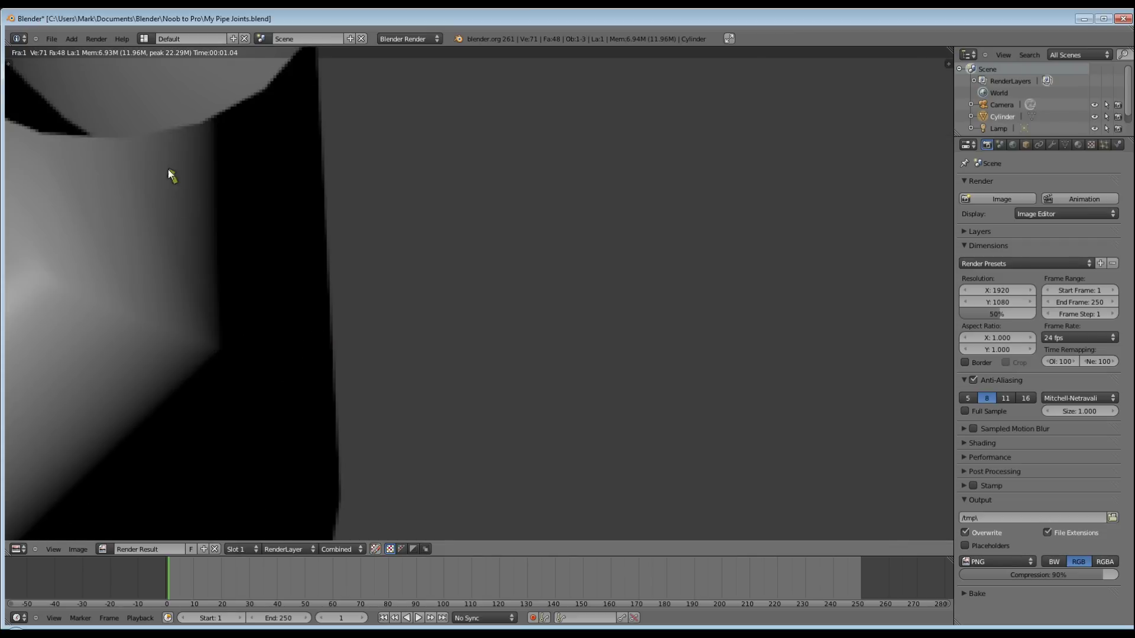
{"action": "scroll", "coordinate": [153, 207], "scroll_direction": "down", "scroll_amount": 8}
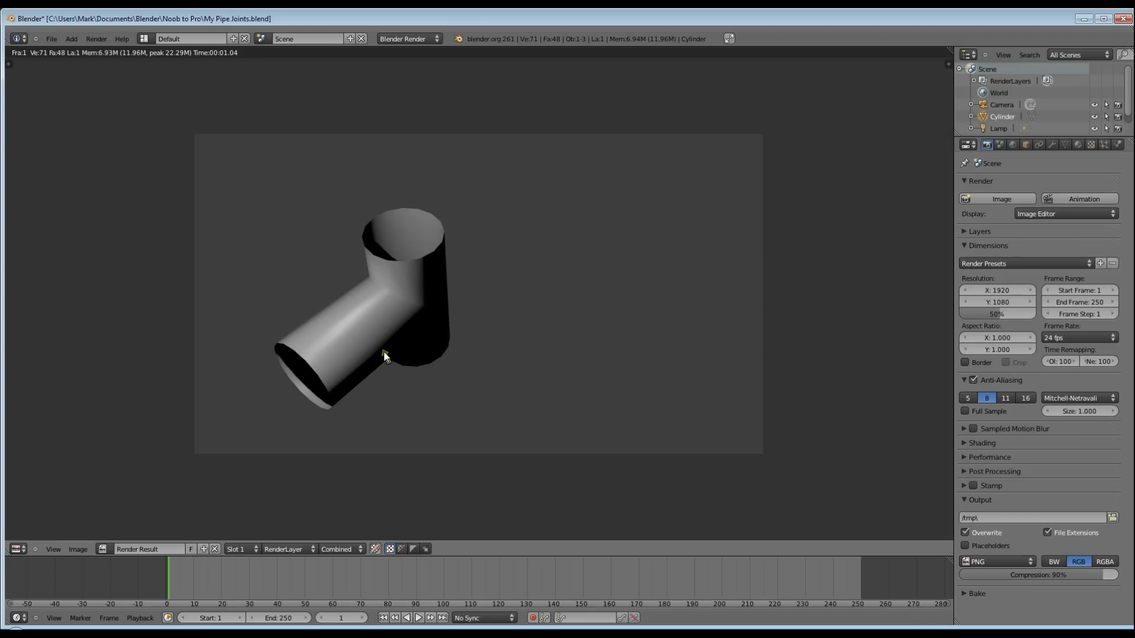
Step: Add a Subdivision Surface modifier with View and Render levels both set to 4
{"action": "key", "text": "Escape"}
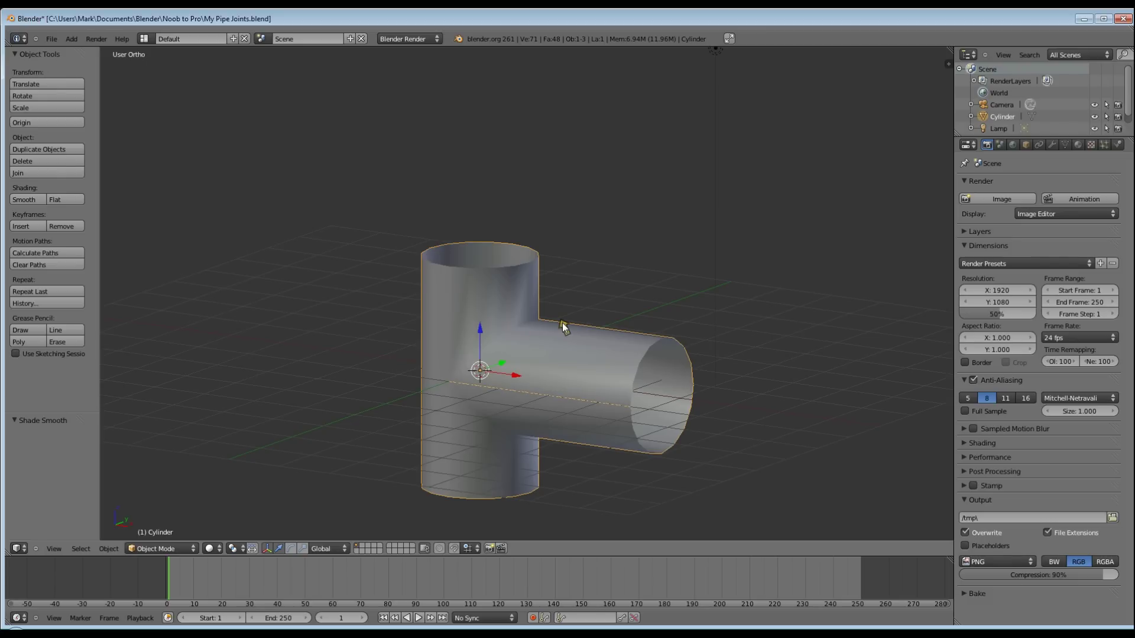
{"action": "left_click", "coordinate": [1050, 147]}
{"action": "left_click", "coordinate": [1019, 199]}
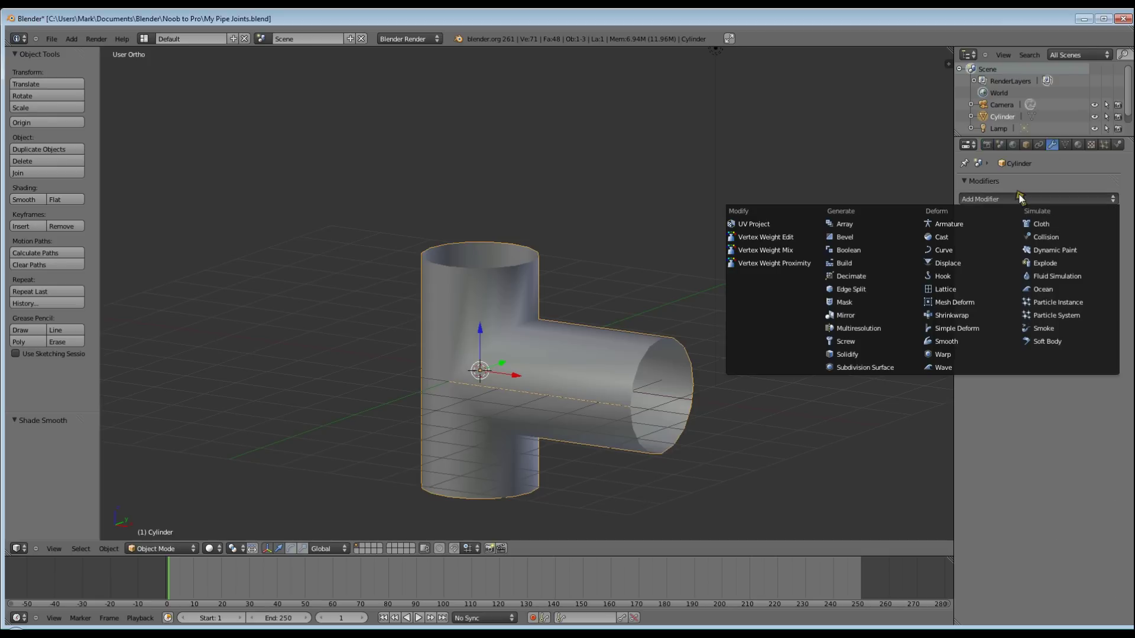
{"action": "left_click", "coordinate": [857, 369]}
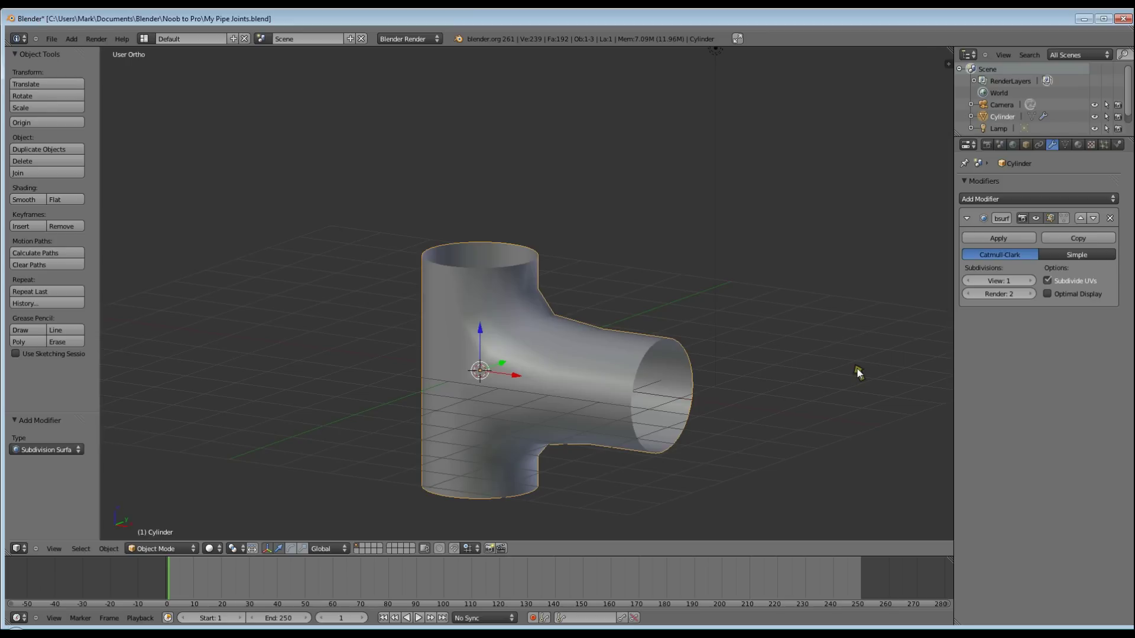
{"action": "left_click", "coordinate": [1022, 281]}
{"action": "left_click", "coordinate": [1022, 281]}
{"action": "left_click", "coordinate": [1022, 282]}
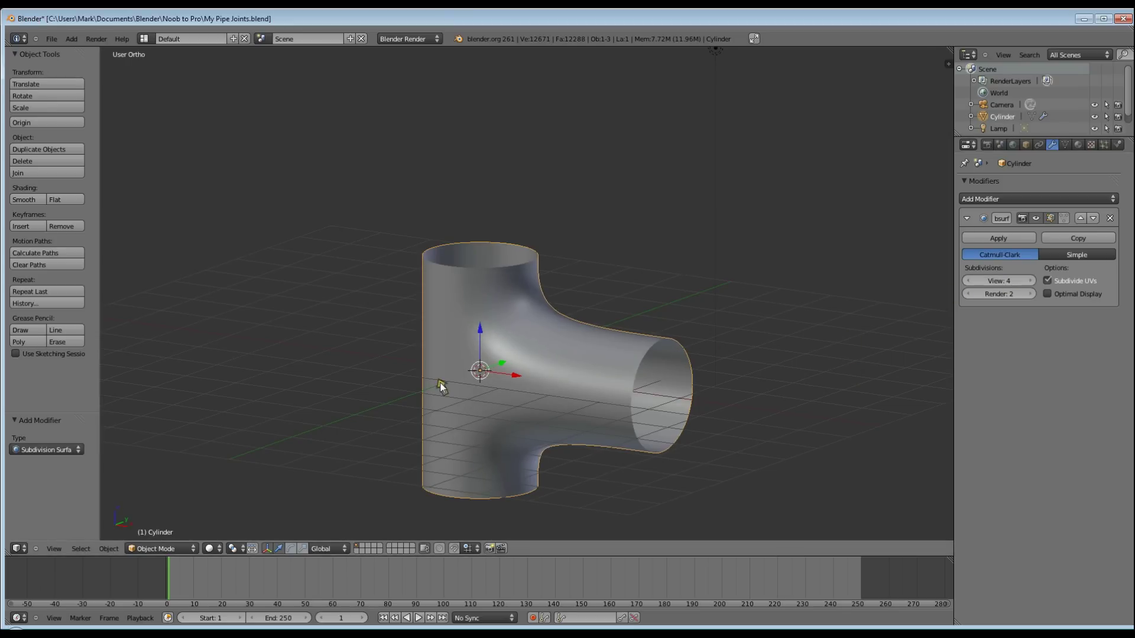
{"action": "left_click", "coordinate": [1030, 294]}
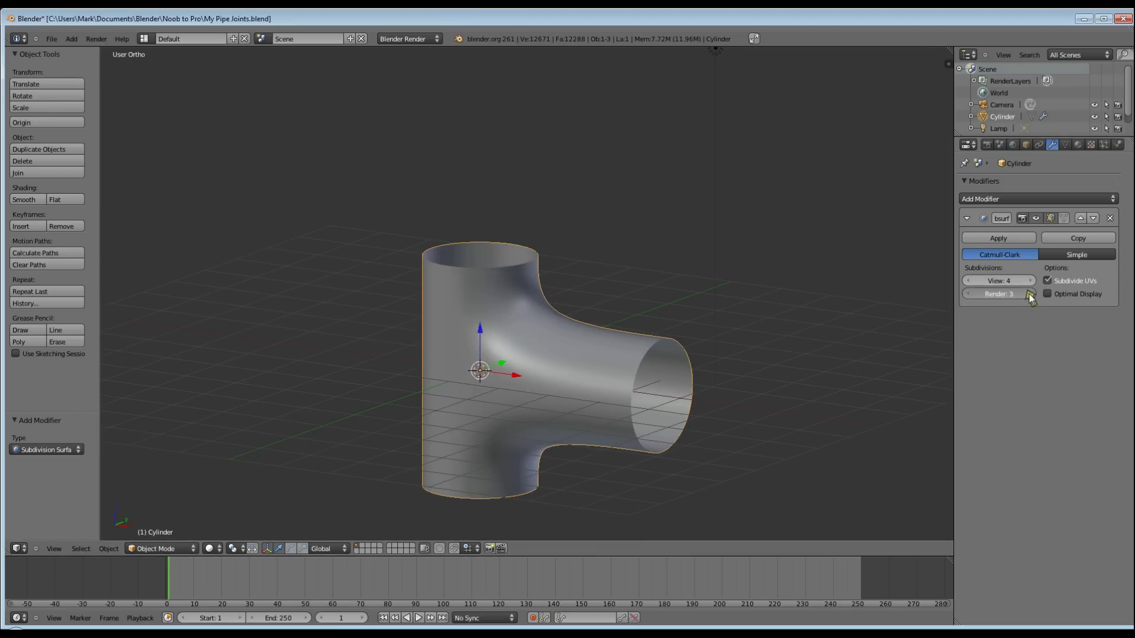
{"action": "left_click", "coordinate": [1030, 294]}
{"action": "middle_click_drag", "start_coordinate": [443, 417], "coordinate": [401, 417]}
Step: Render the subdivided pipe, close the render, and orbit to look into the pipe opening
{"action": "key", "text": "F12"}
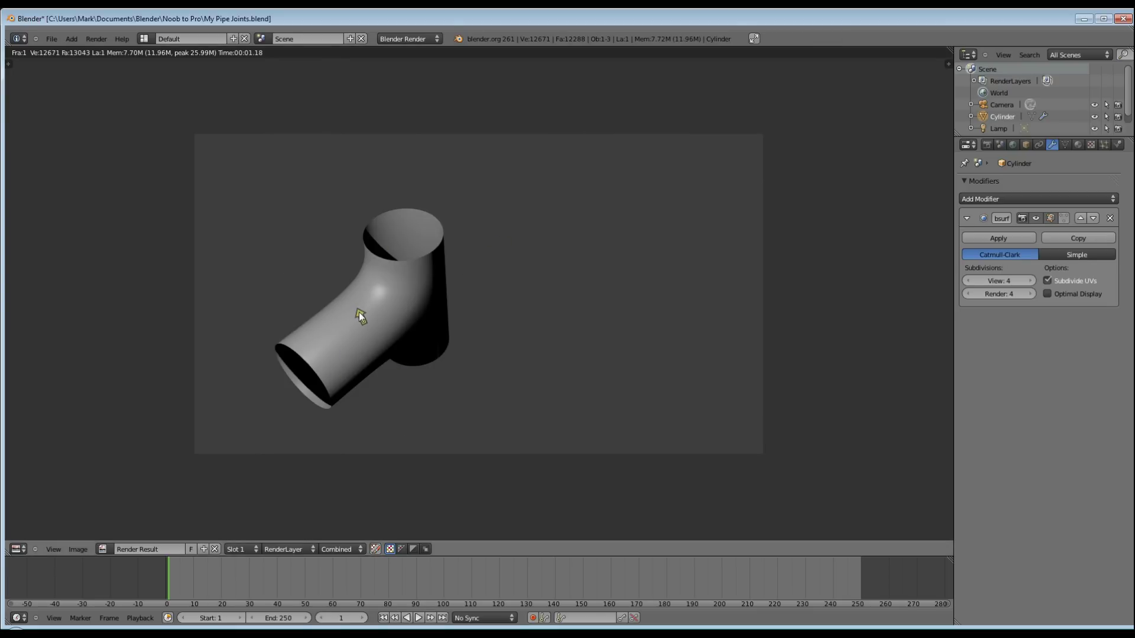
{"action": "key", "text": "Escape"}
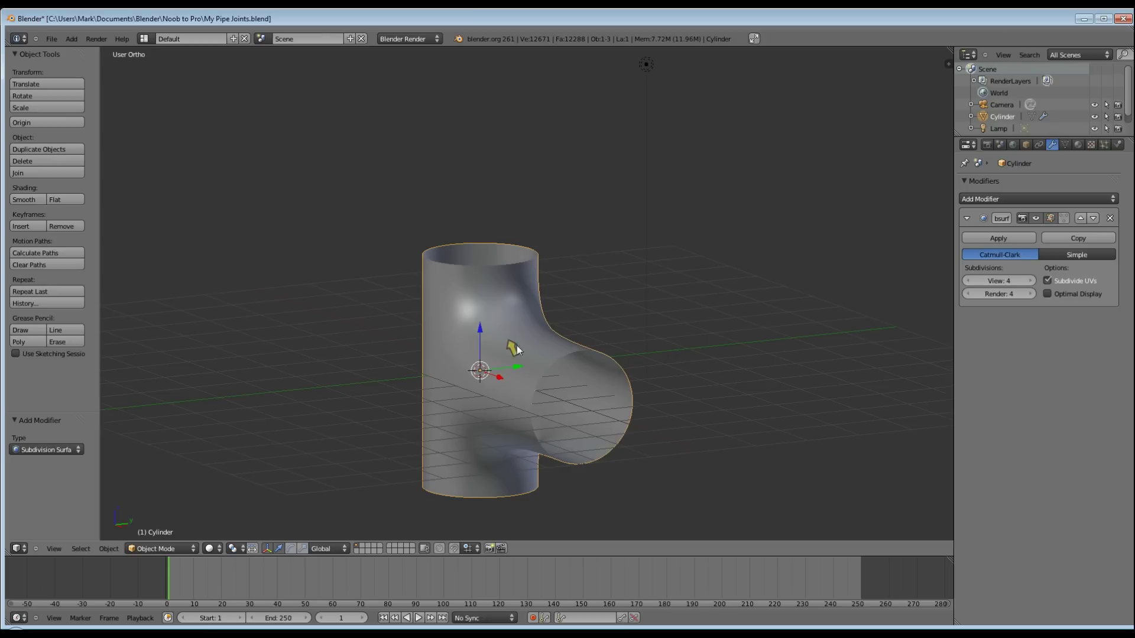
{"action": "middle_click_drag", "start_coordinate": [537, 296], "coordinate": [537, 304]}
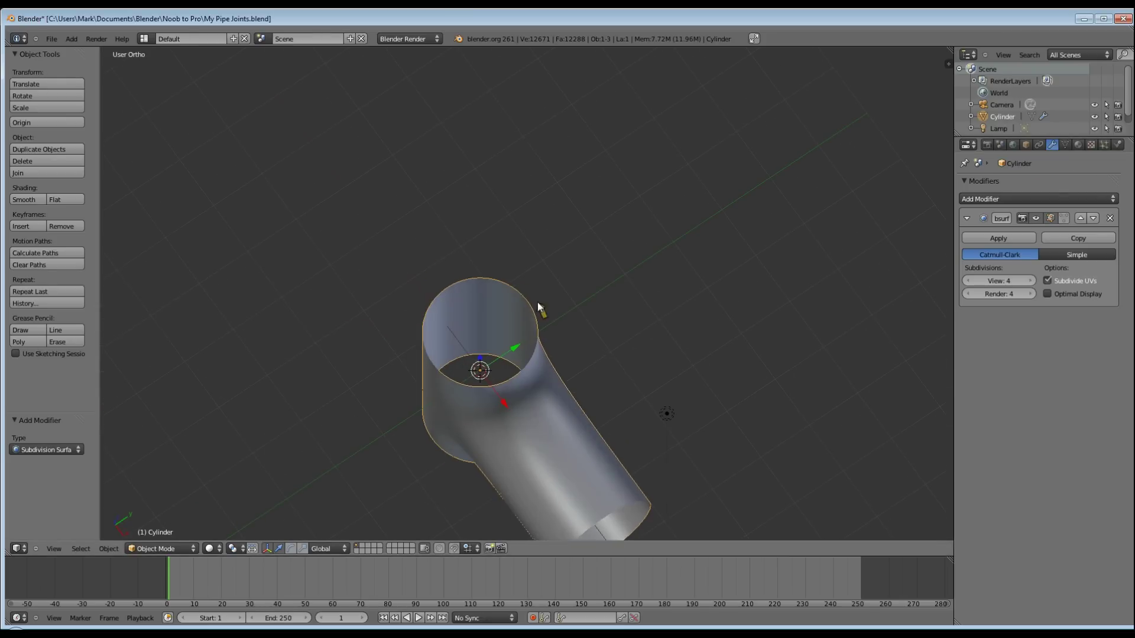
{"action": "left_click", "coordinate": [1003, 200]}
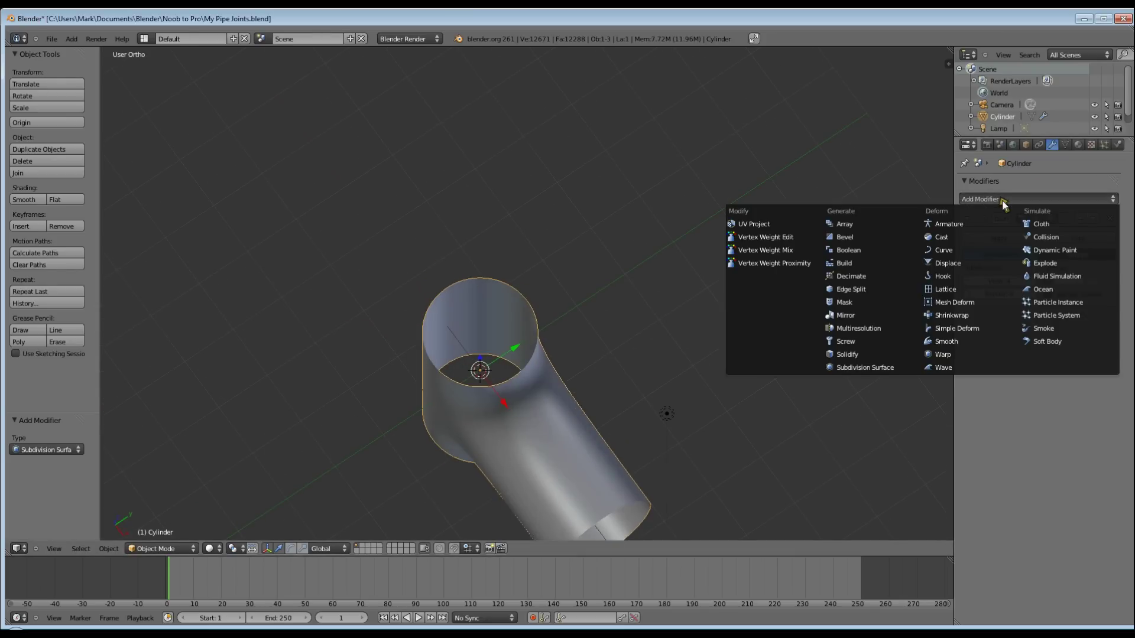
Step: Add a Solidify modifier and set its Thickness to 0.05 after trying 0.2
{"action": "left_click", "coordinate": [876, 353]}
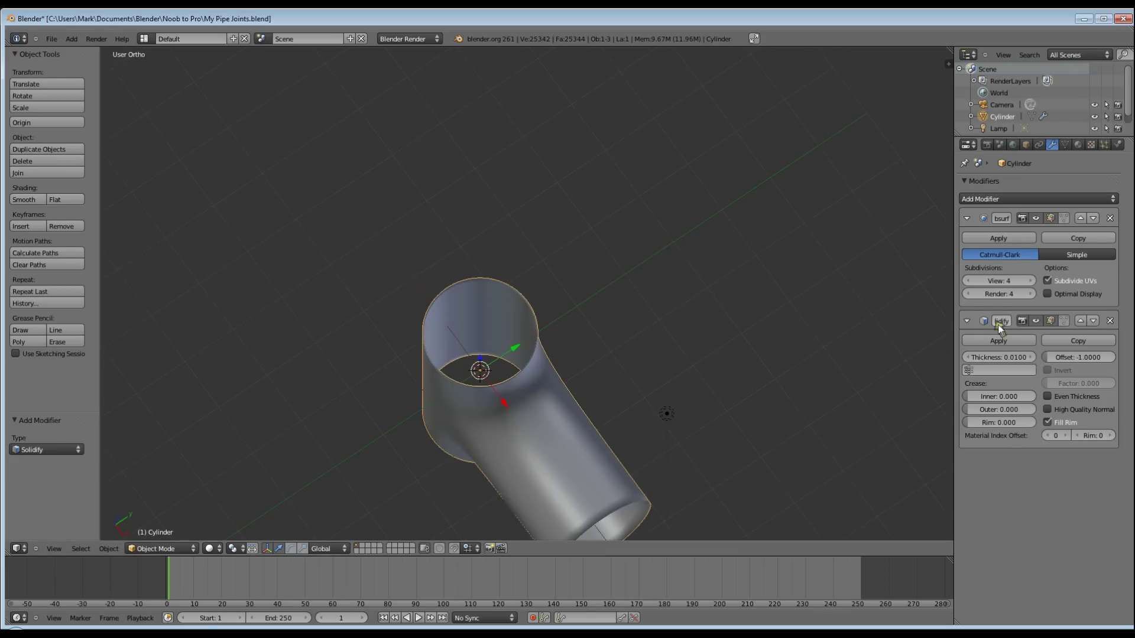
{"action": "left_click", "coordinate": [1003, 358]}
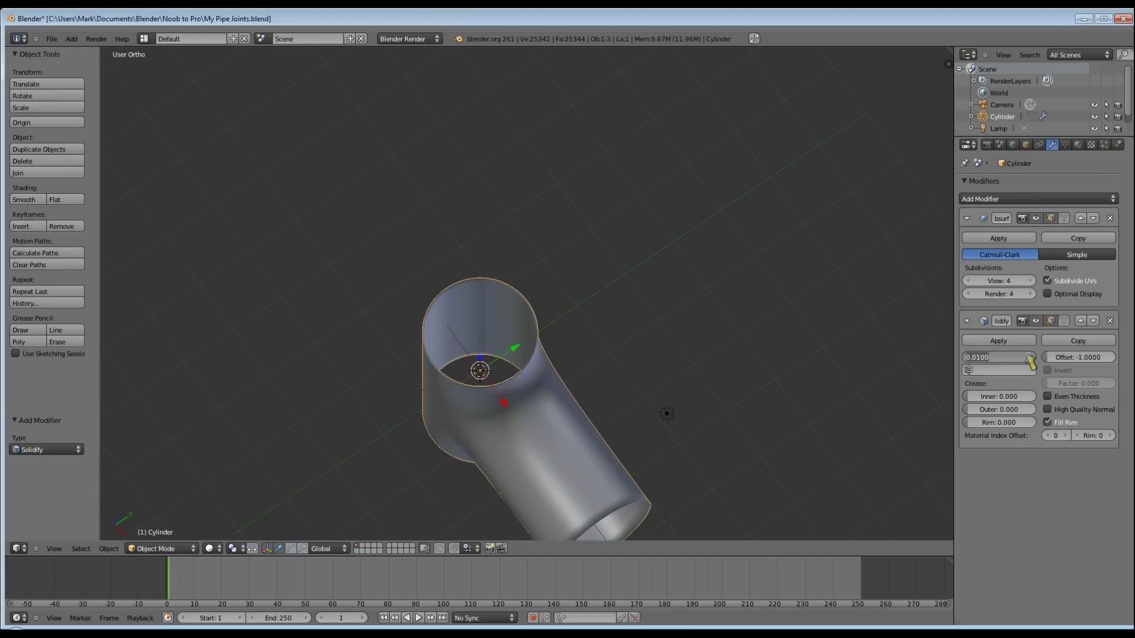
{"action": "key", "text": "BackSpace"}
{"action": "type", "text": ".2"}
{"action": "key", "text": "Return"}
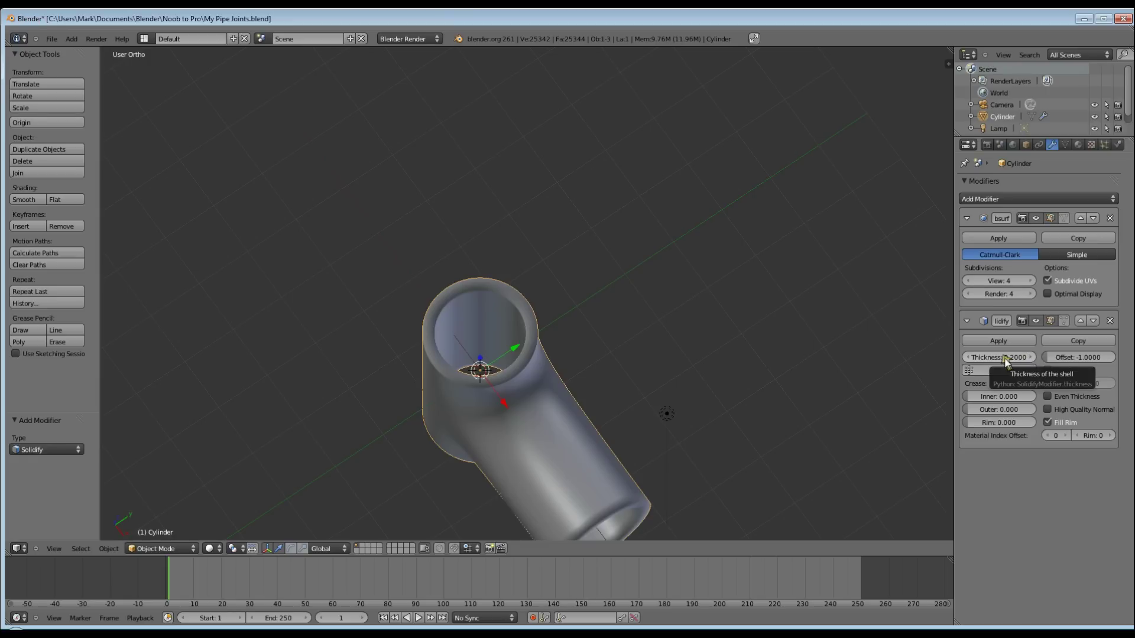
{"action": "left_click", "coordinate": [1004, 358]}
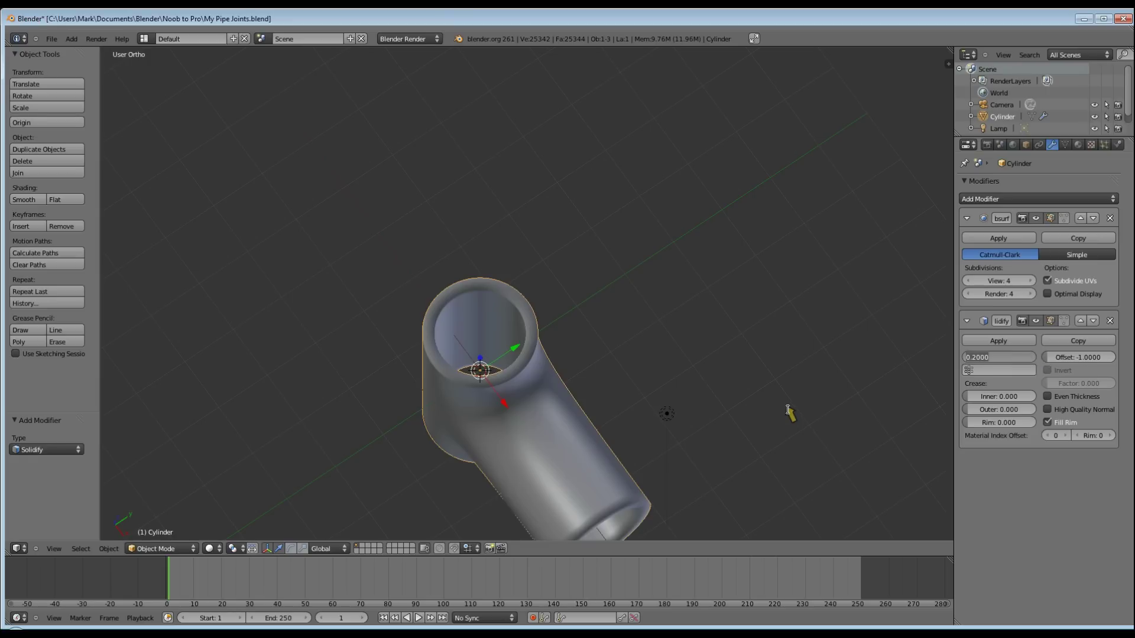
{"action": "type", "text": ".05"}
{"action": "key", "text": "Return"}
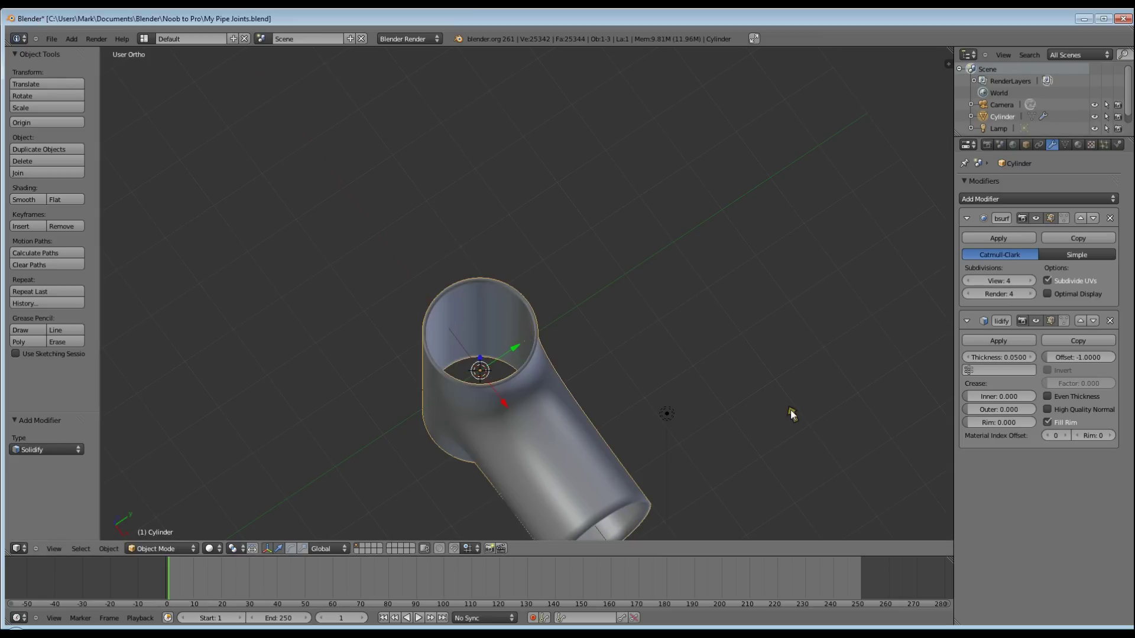
Step: Orbit to face the branch opening and put the pipe into Edit Mode
{"action": "scroll", "coordinate": [398, 258], "scroll_direction": "up", "scroll_amount": 5}
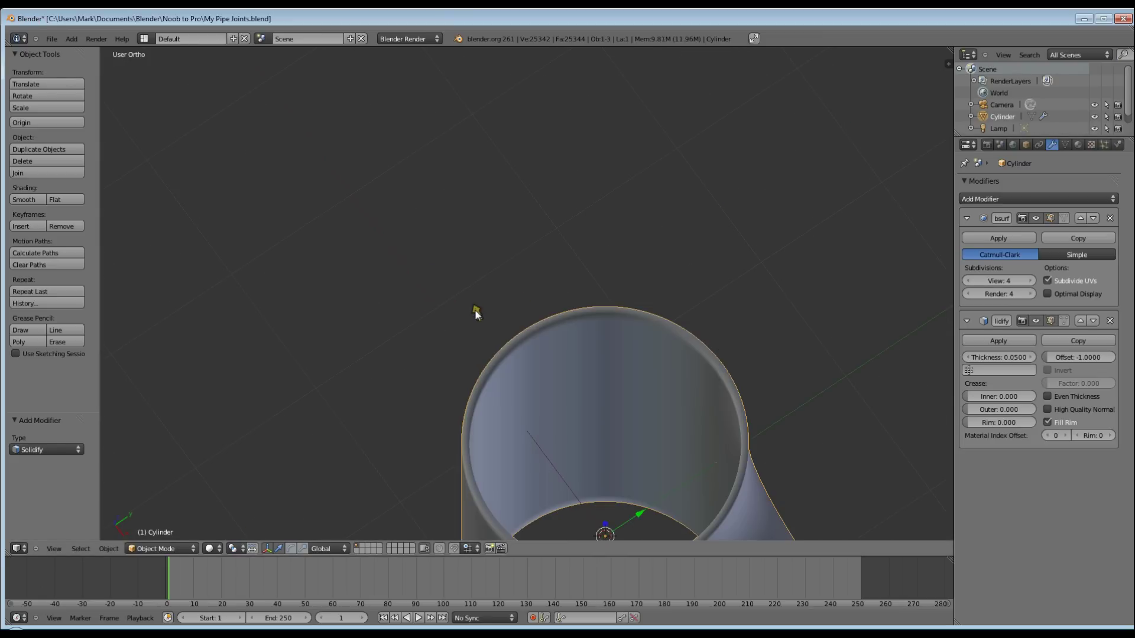
{"action": "scroll", "coordinate": [550, 398], "scroll_direction": "down", "scroll_amount": 4}
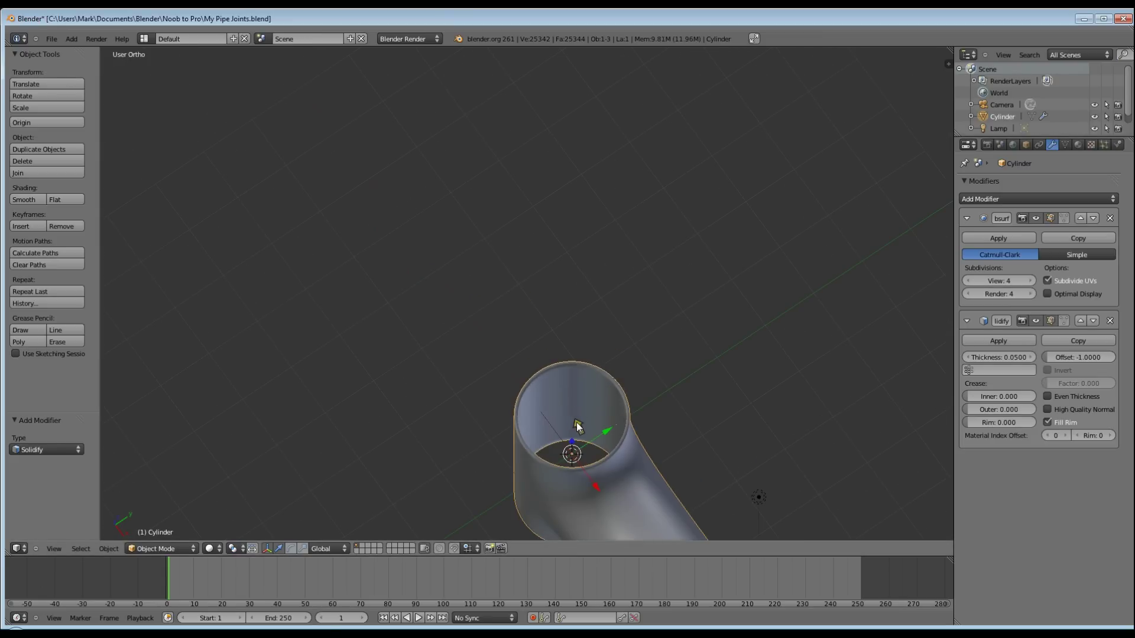
{"action": "middle_click_drag", "start_coordinate": [576, 425], "coordinate": [678, 318]}
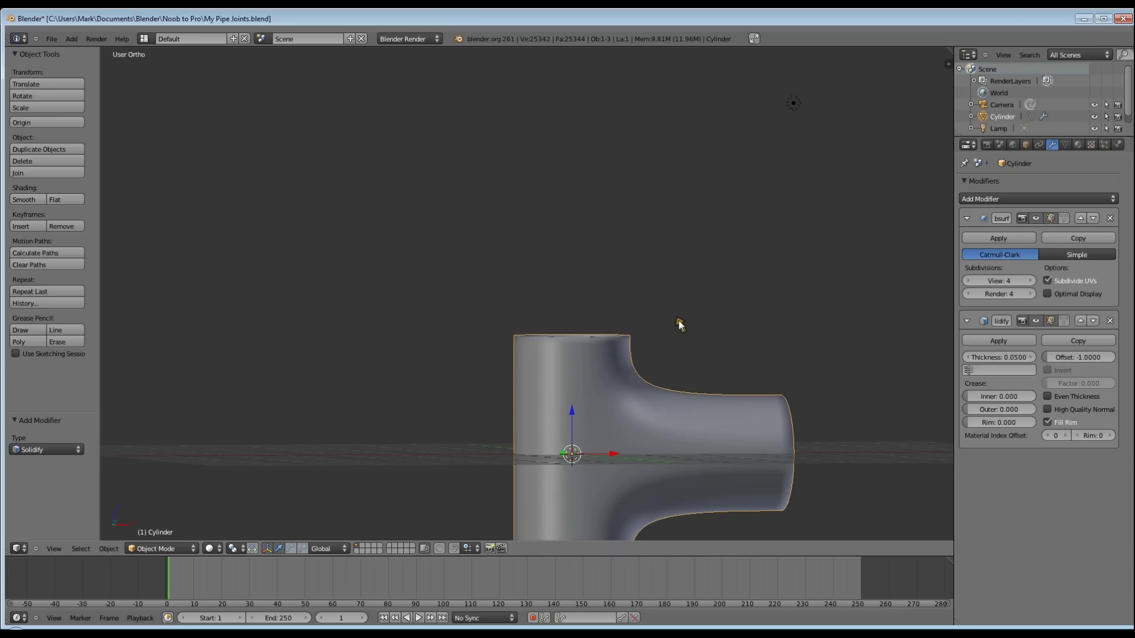
{"action": "scroll", "coordinate": [679, 320], "scroll_direction": "down", "scroll_amount": 2}
{"action": "scroll", "coordinate": [659, 492], "scroll_direction": "up", "scroll_amount": 1}
{"action": "scroll", "coordinate": [659, 491], "scroll_direction": "up", "scroll_amount": 2}
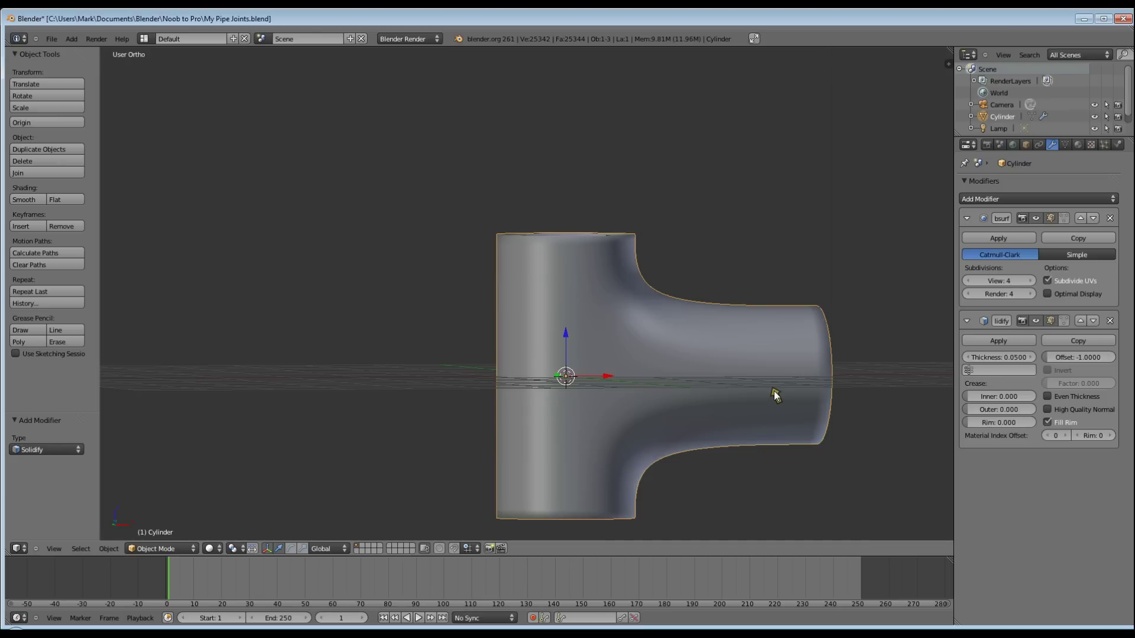
{"action": "middle_click_drag", "start_coordinate": [774, 391], "coordinate": [695, 398]}
{"action": "key", "text": "Tab"}
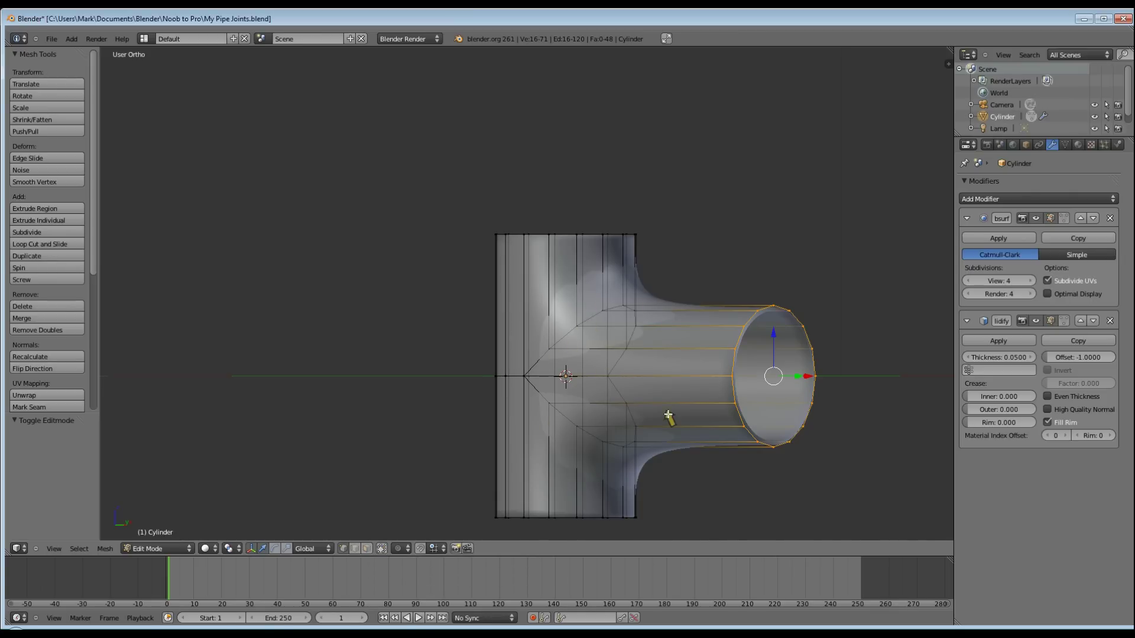
Step: Shift-select the two edge loops at the branch-to-pipe junction
{"action": "mouse_move", "coordinate": [667, 416]}
{"action": "middle_mouse_down"}
{"action": "mouse_move", "coordinate": [537, 413]}
{"action": "mouse_move", "coordinate": [684, 430]}
{"action": "middle_mouse_up"}
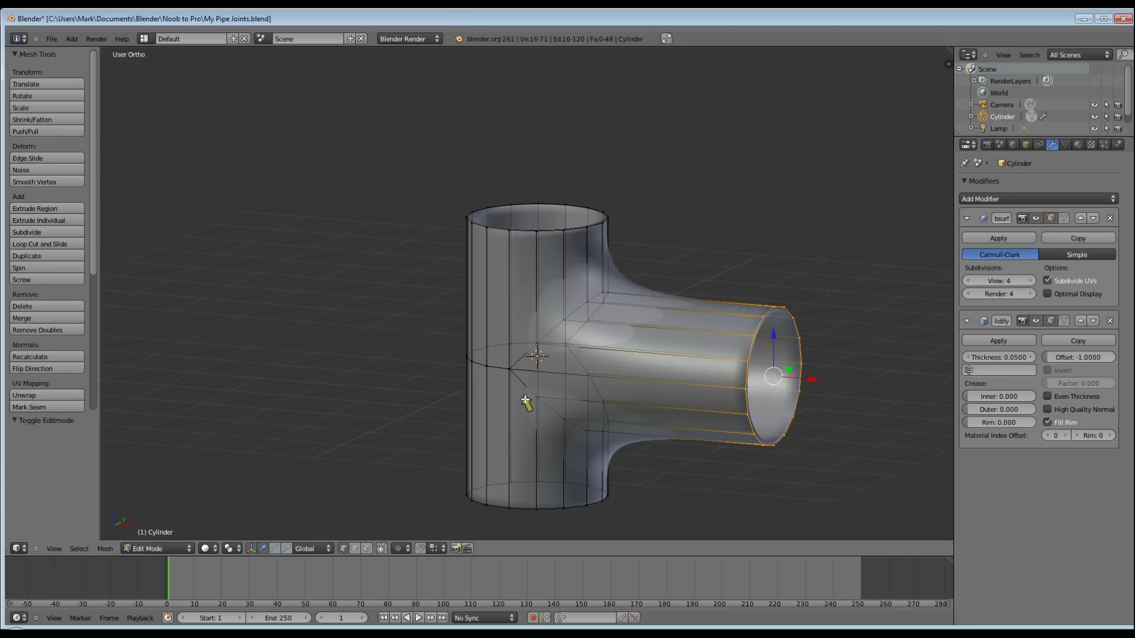
{"action": "right_click", "coordinate": [527, 353], "text": "alt"}
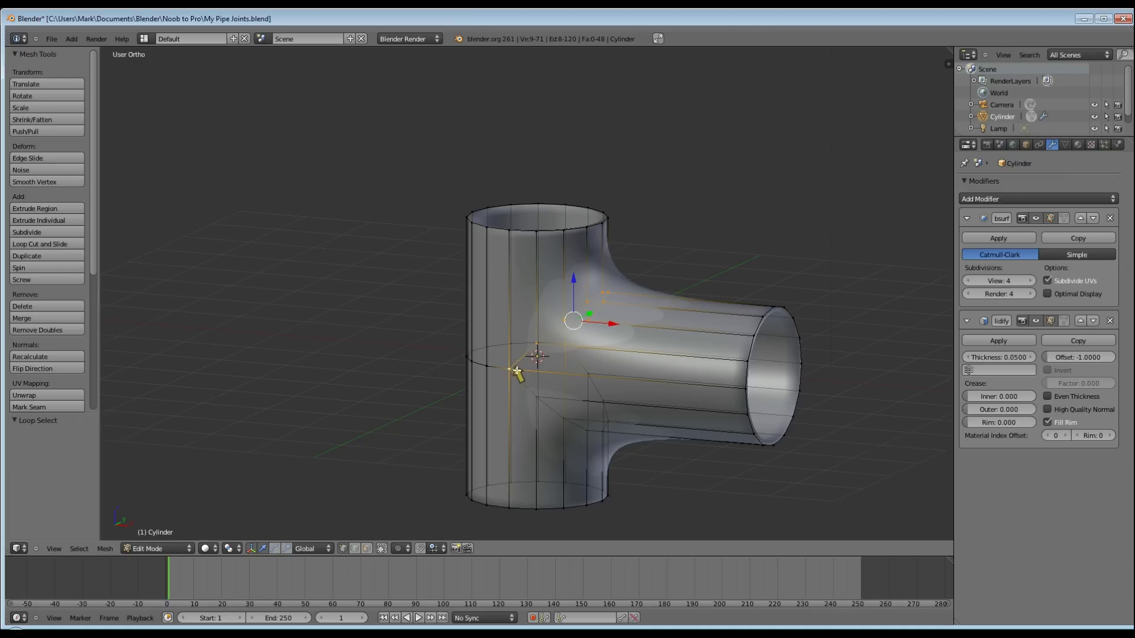
{"action": "right_click", "coordinate": [548, 407], "text": "alt+shift"}
{"action": "middle_click_drag", "start_coordinate": [708, 467], "coordinate": [641, 453]}
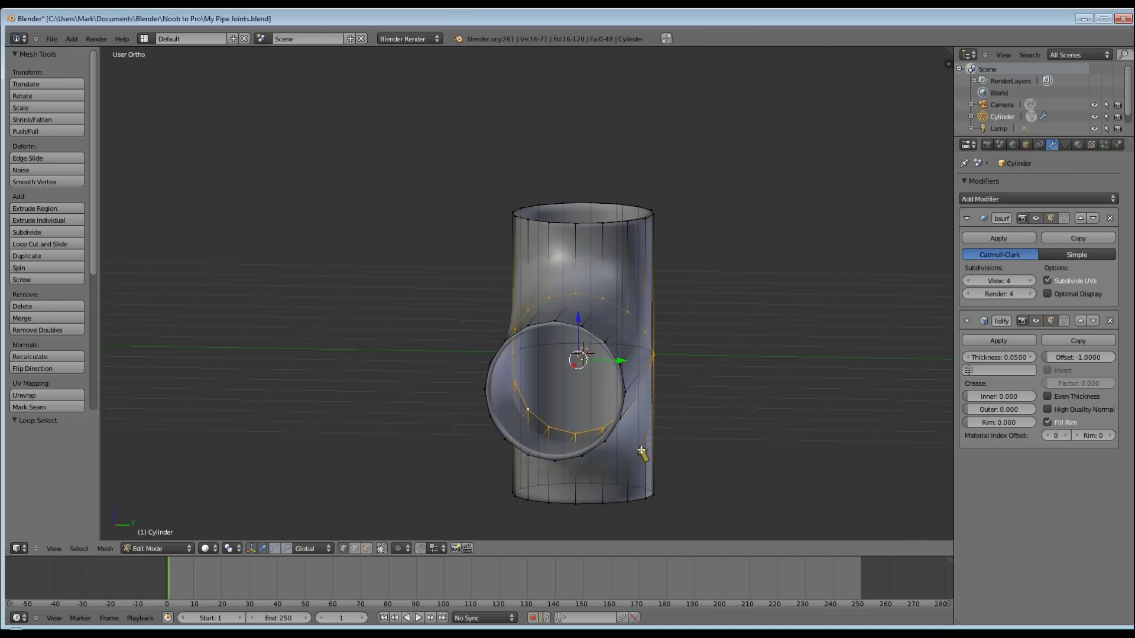
Step: Inspect the raw mesh in wireframe with viewport subdivisions at 0, then restore level 4
{"action": "key", "text": "z"}
{"action": "middle_click_drag", "start_coordinate": [721, 444], "coordinate": [591, 444]}
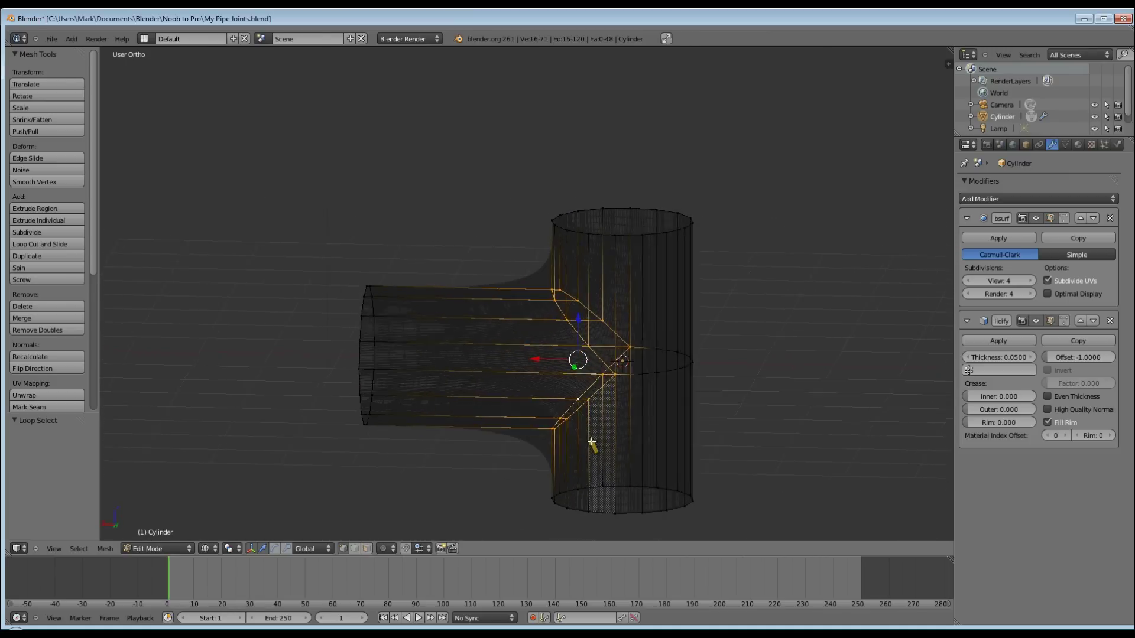
{"action": "left_click", "coordinate": [970, 282]}
{"action": "left_click", "coordinate": [969, 282]}
{"action": "left_click", "coordinate": [969, 283]}
{"action": "left_click", "coordinate": [969, 283]}
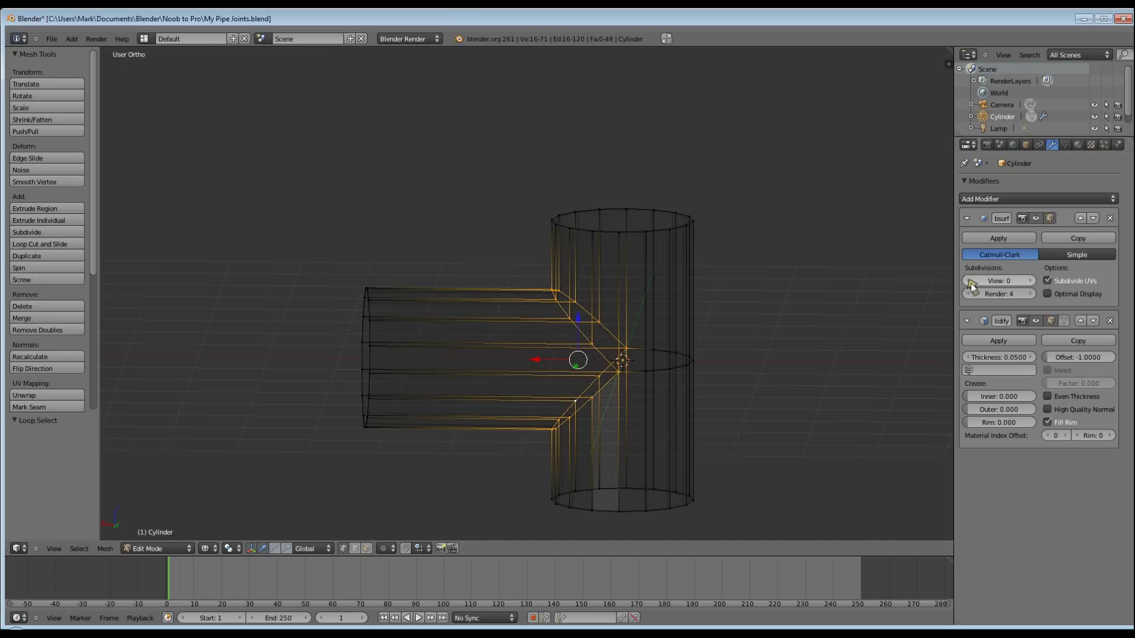
{"action": "mouse_move", "coordinate": [682, 440]}
{"action": "middle_mouse_down"}
{"action": "mouse_move", "coordinate": [743, 407]}
{"action": "mouse_move", "coordinate": [833, 456]}
{"action": "mouse_move", "coordinate": [828, 372]}
{"action": "mouse_move", "coordinate": [718, 388]}
{"action": "mouse_move", "coordinate": [835, 463]}
{"action": "mouse_move", "coordinate": [899, 446]}
{"action": "middle_mouse_up"}
{"action": "key", "text": "z"}
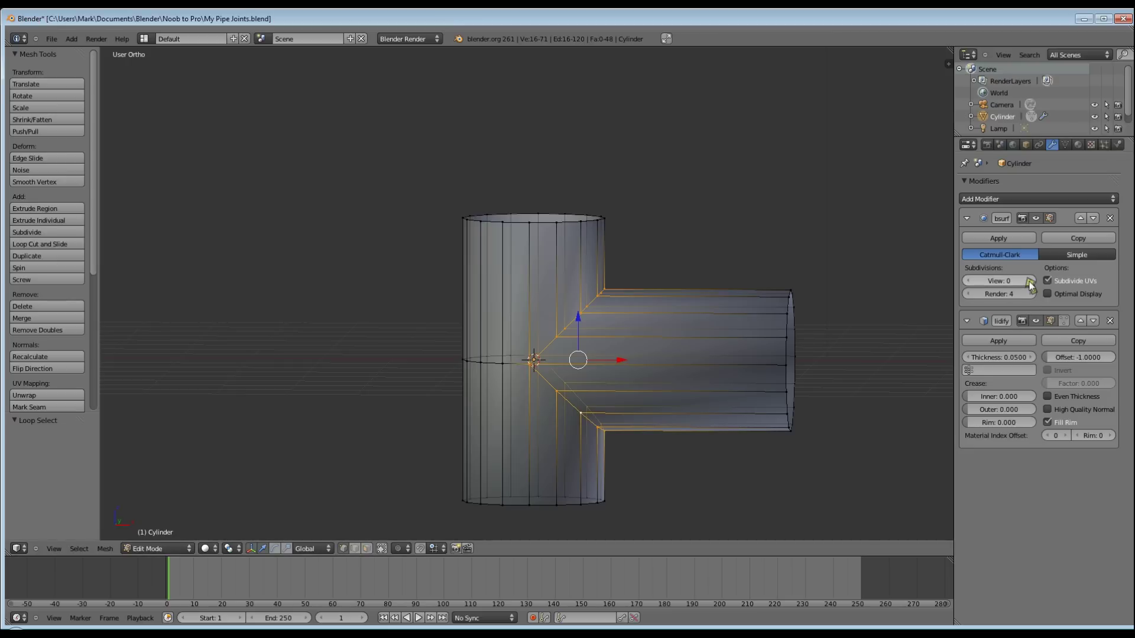
{"action": "left_click", "coordinate": [1029, 283]}
{"action": "left_click", "coordinate": [1029, 282]}
{"action": "left_click", "coordinate": [1029, 282]}
{"action": "left_click", "coordinate": [1029, 282]}
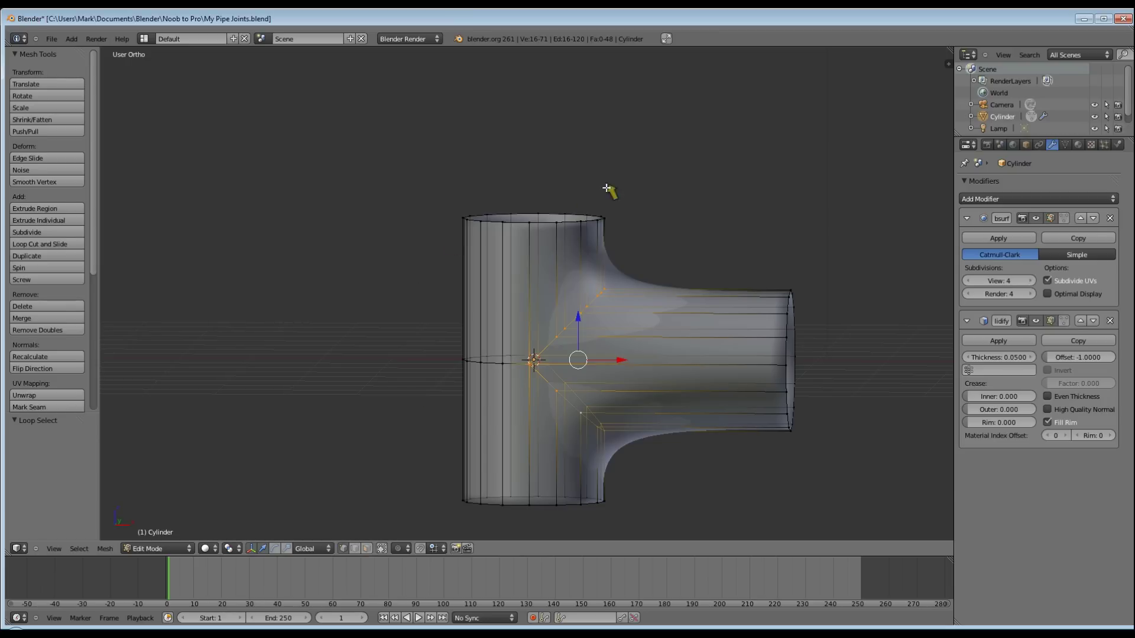
Step: Apply an edge crease of 0.5 to the selected junction edge loops
{"action": "key", "text": "shift+e"}
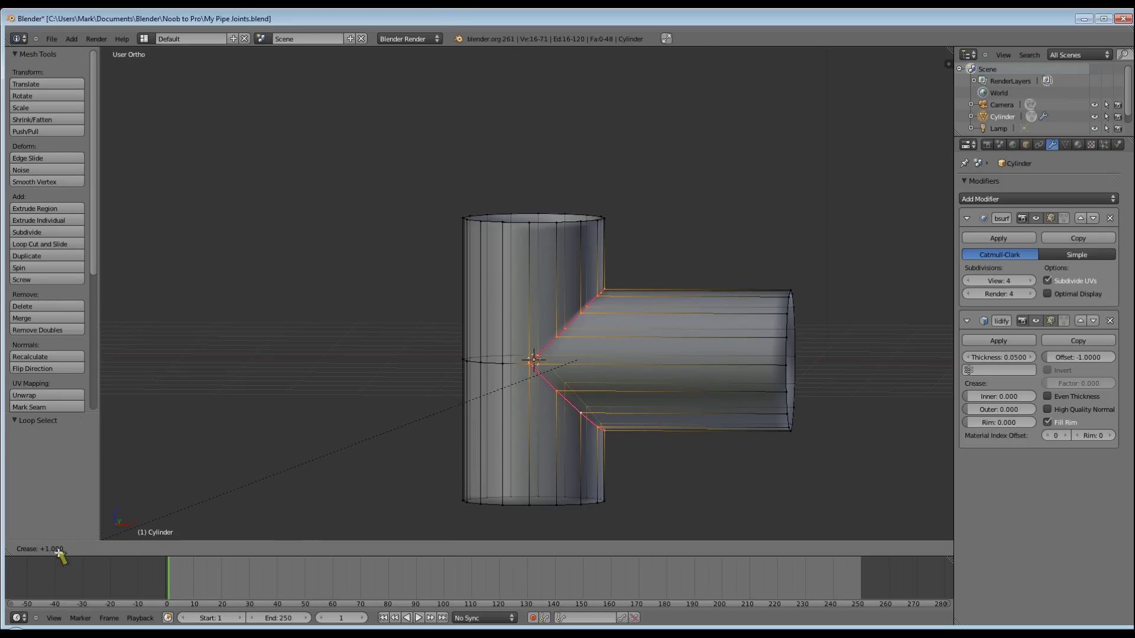
{"action": "right_click", "coordinate": [48, 450]}
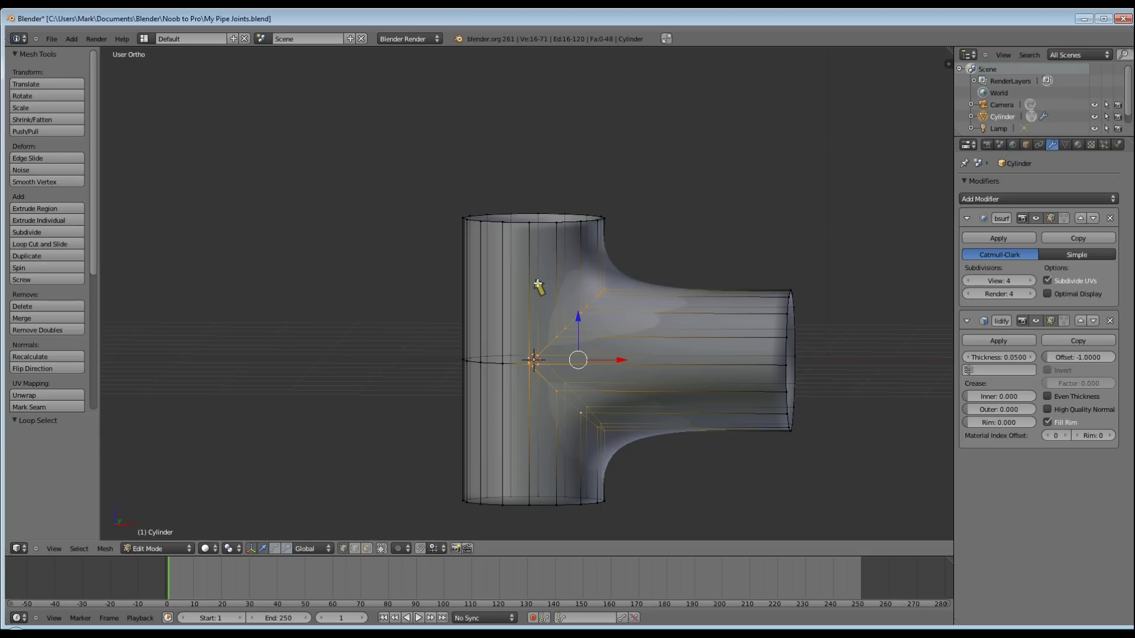
{"action": "key", "text": "shift+e"}
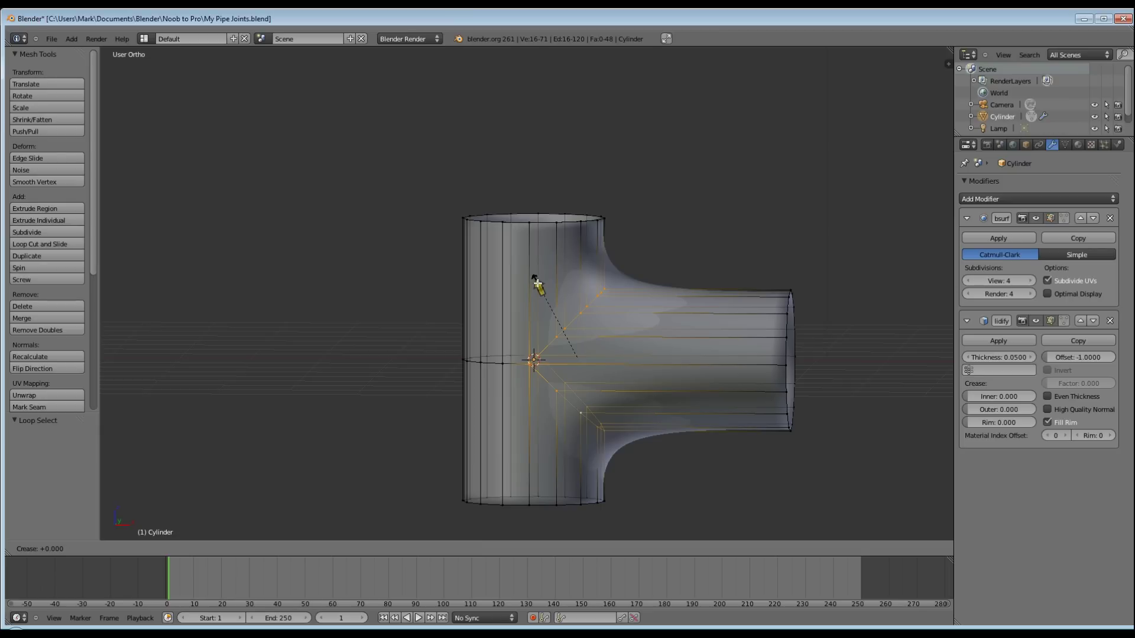
{"action": "type", "text": "0.5|"}
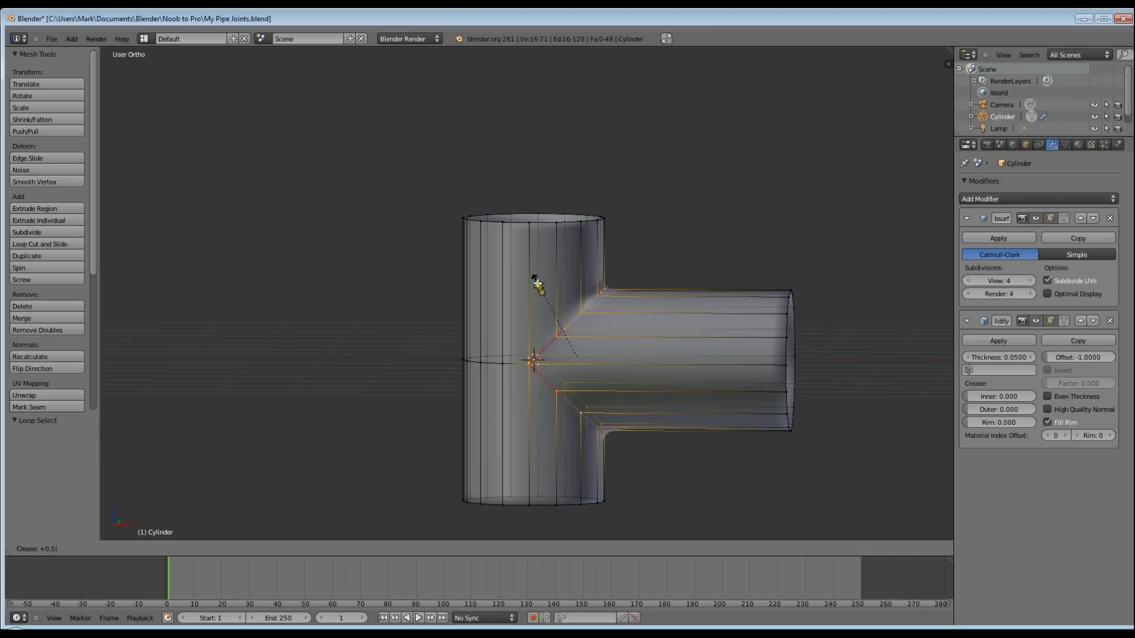
{"action": "key", "text": "Return"}
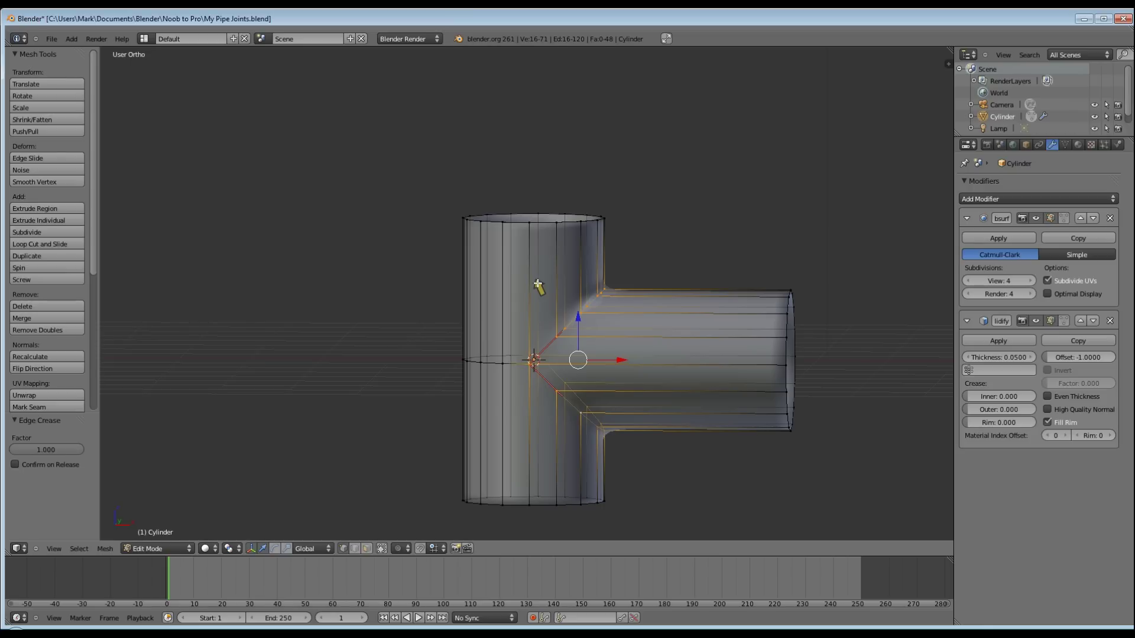
Step: Check the side arm's round end, then return to Object Mode
{"action": "left_click", "coordinate": [381, 549]}
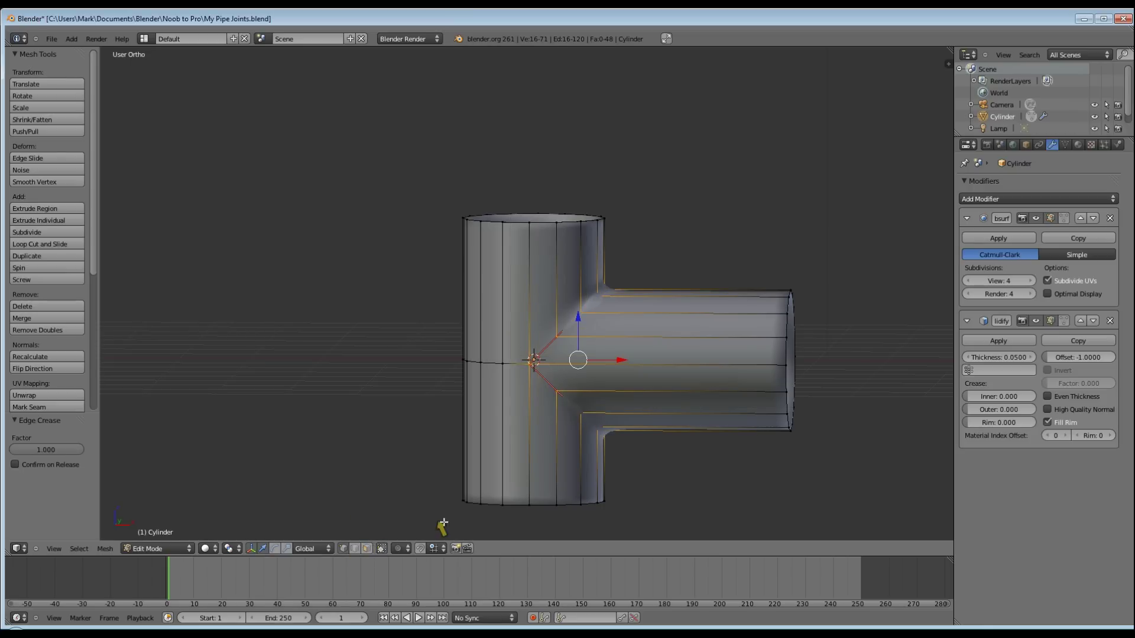
{"action": "mouse_move", "coordinate": [709, 499]}
{"action": "middle_mouse_down"}
{"action": "mouse_move", "coordinate": [466, 458]}
{"action": "mouse_move", "coordinate": [702, 504]}
{"action": "middle_mouse_up"}
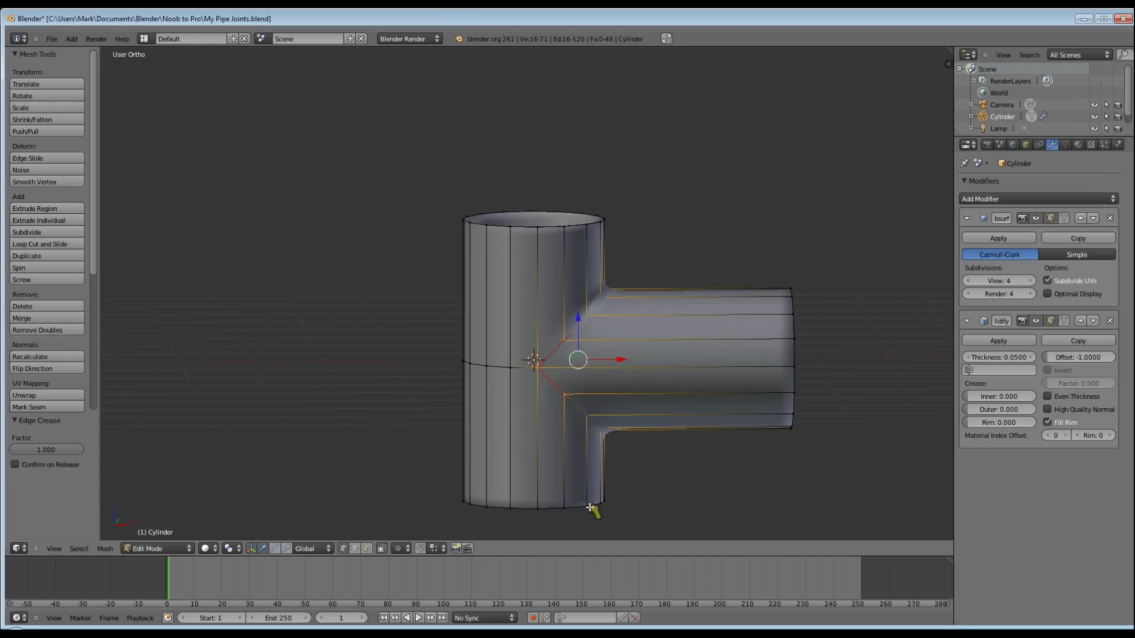
{"action": "key", "text": "Tab"}
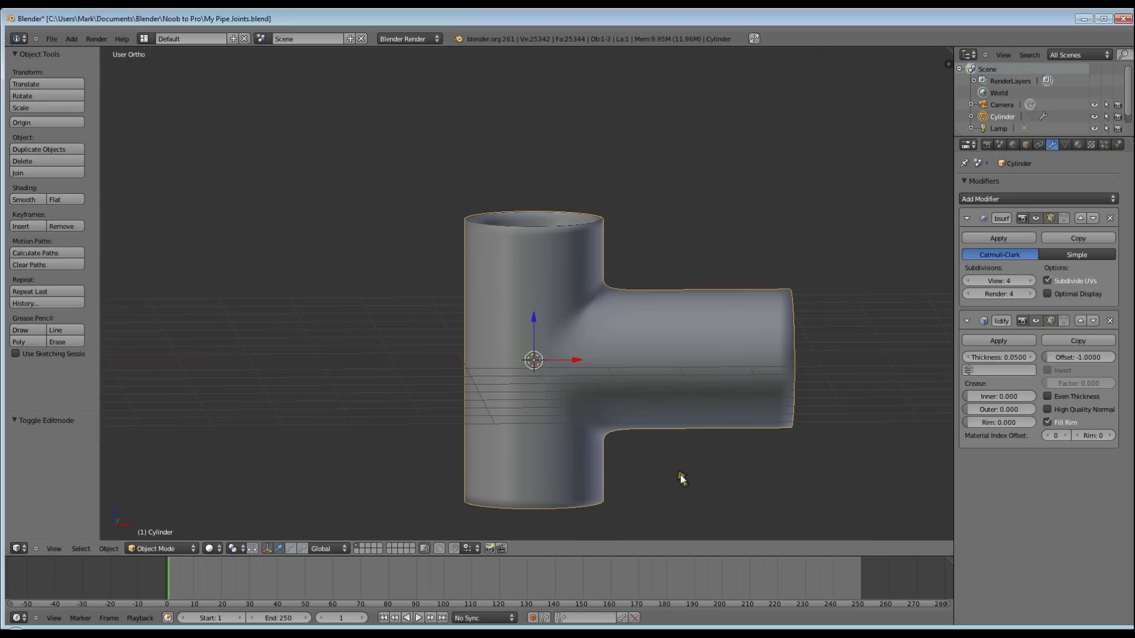
Step: Deselect the pipe joint and render a test image showing the side arm's open end
{"action": "middle_click_drag", "start_coordinate": [679, 474], "coordinate": [746, 442]}
{"action": "key", "text": "a"}
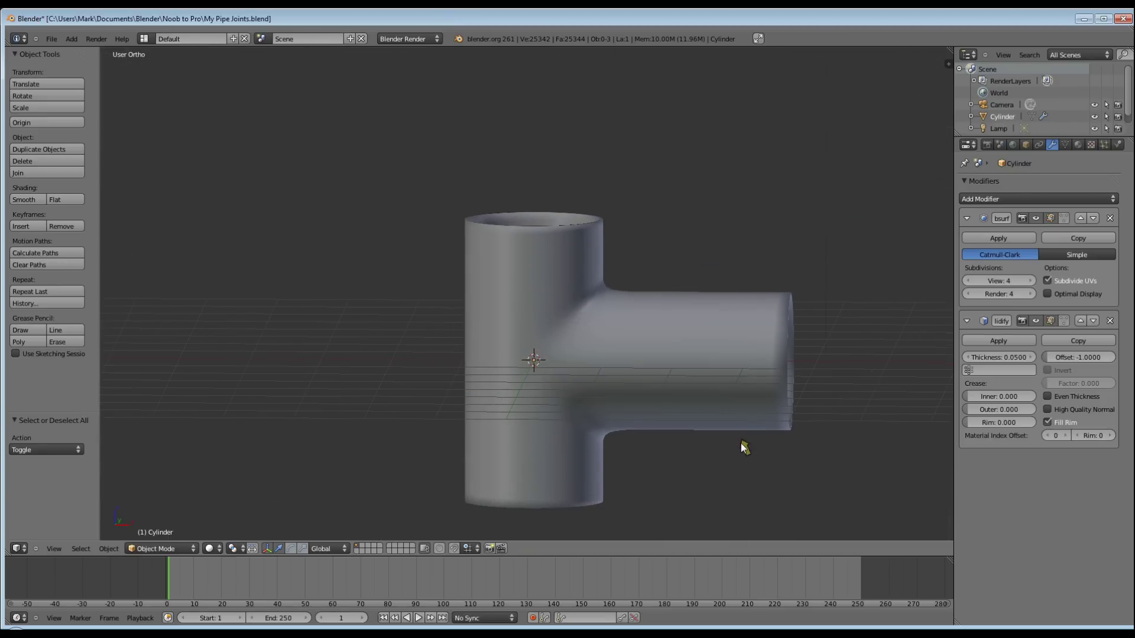
{"action": "key", "text": "F12"}
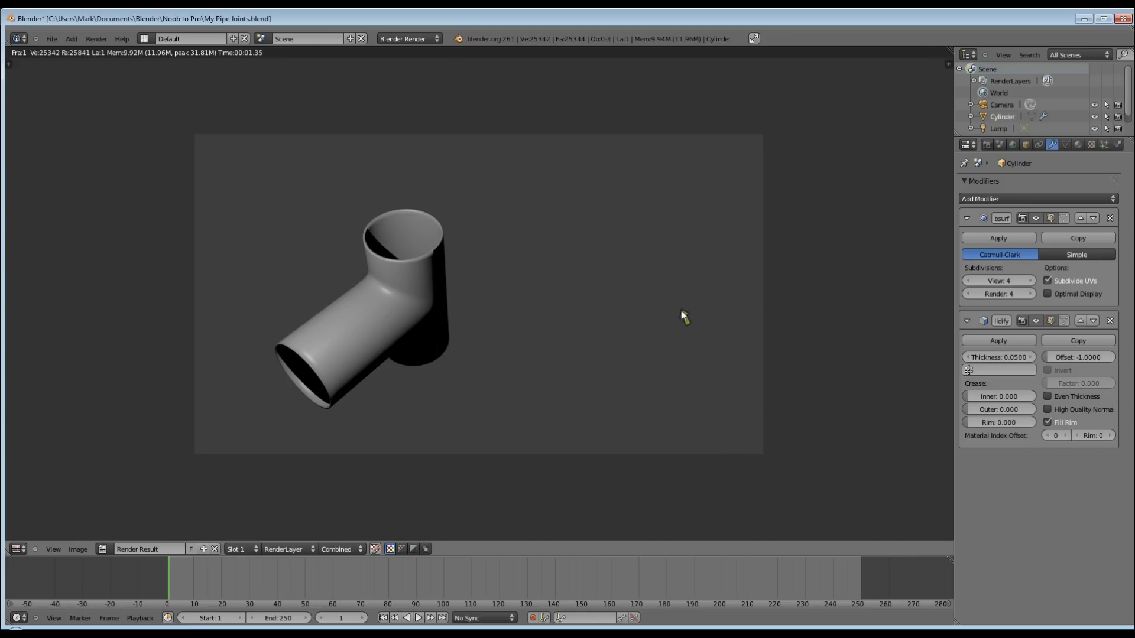
Step: Re-aim the scene camera with fly navigation and render the pipe joint from the new angle
{"action": "key", "text": "Escape"}
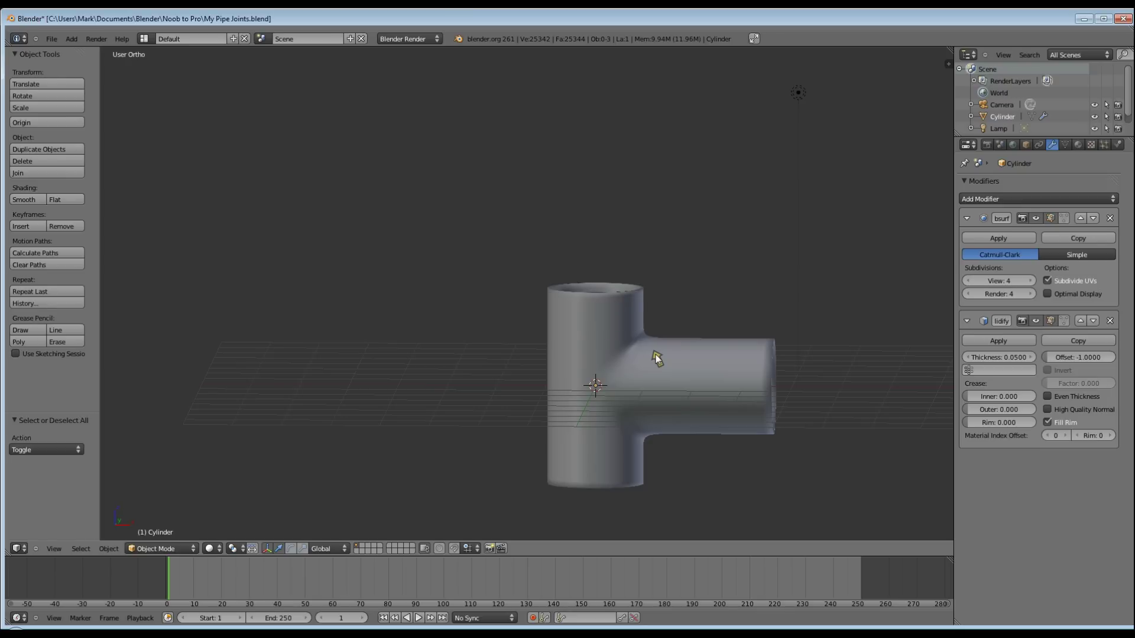
{"action": "key", "text": "KP_0"}
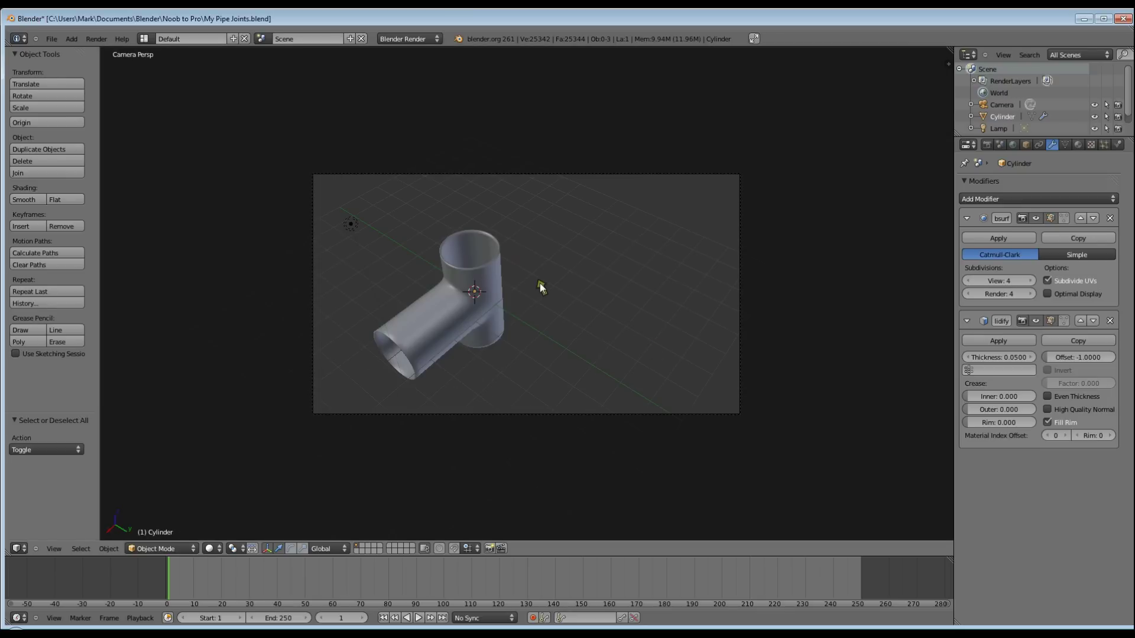
{"action": "key", "text": "shift+f"}
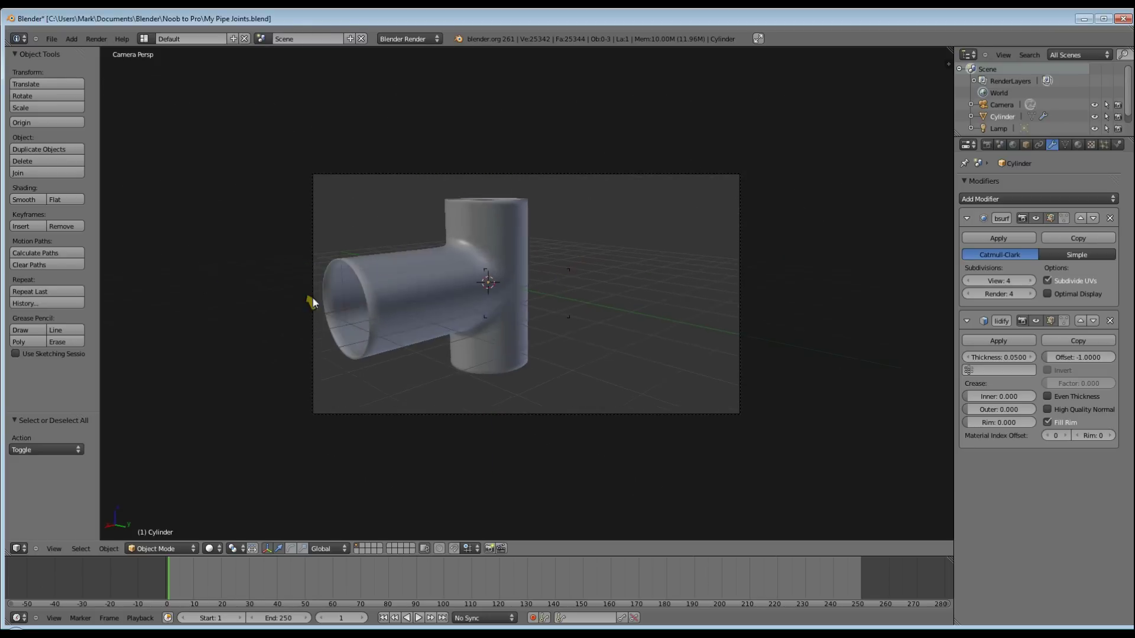
{"action": "left_click", "coordinate": [418, 310]}
{"action": "key", "text": "F12"}
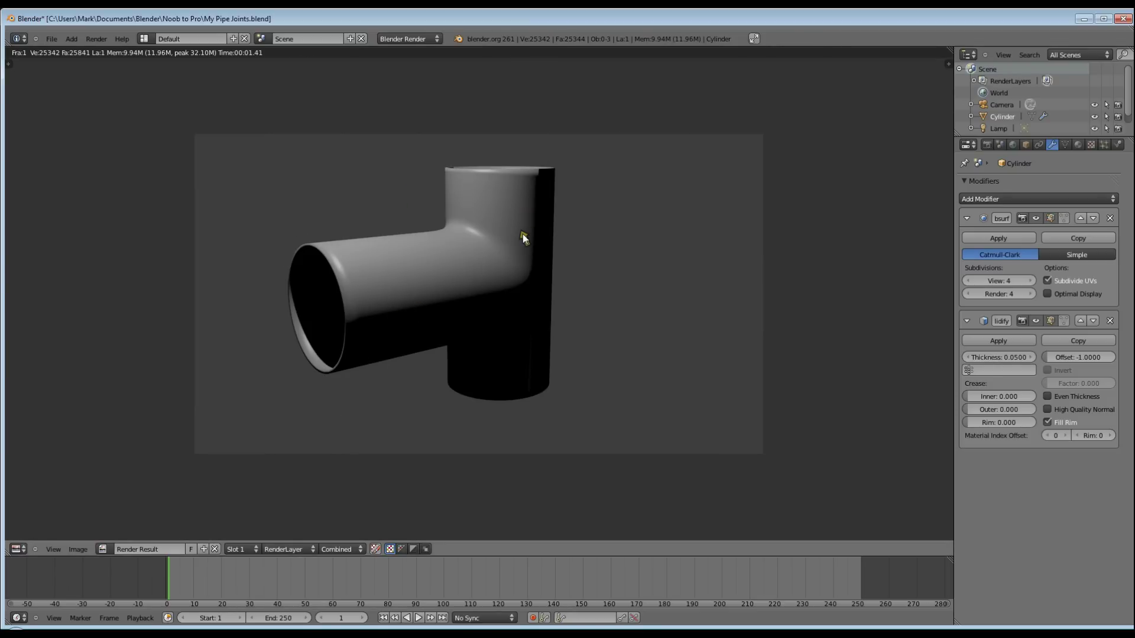
Step: Create a new material named PVC with a faint greenish off-white diffuse colour
{"action": "left_click", "coordinate": [1080, 145]}
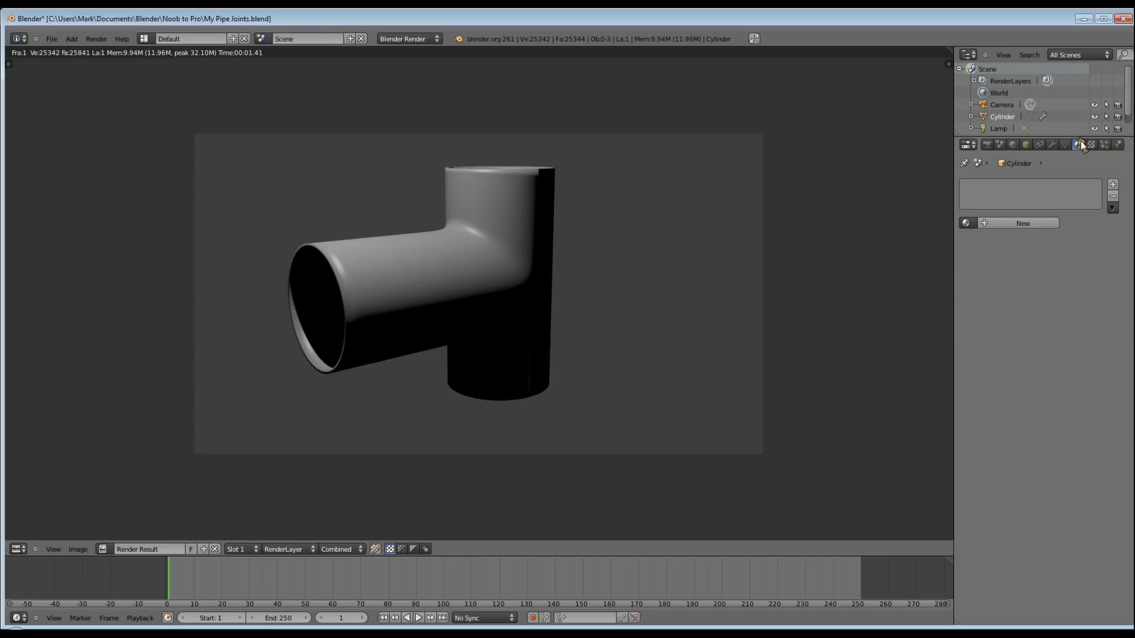
{"action": "left_click", "coordinate": [1023, 224]}
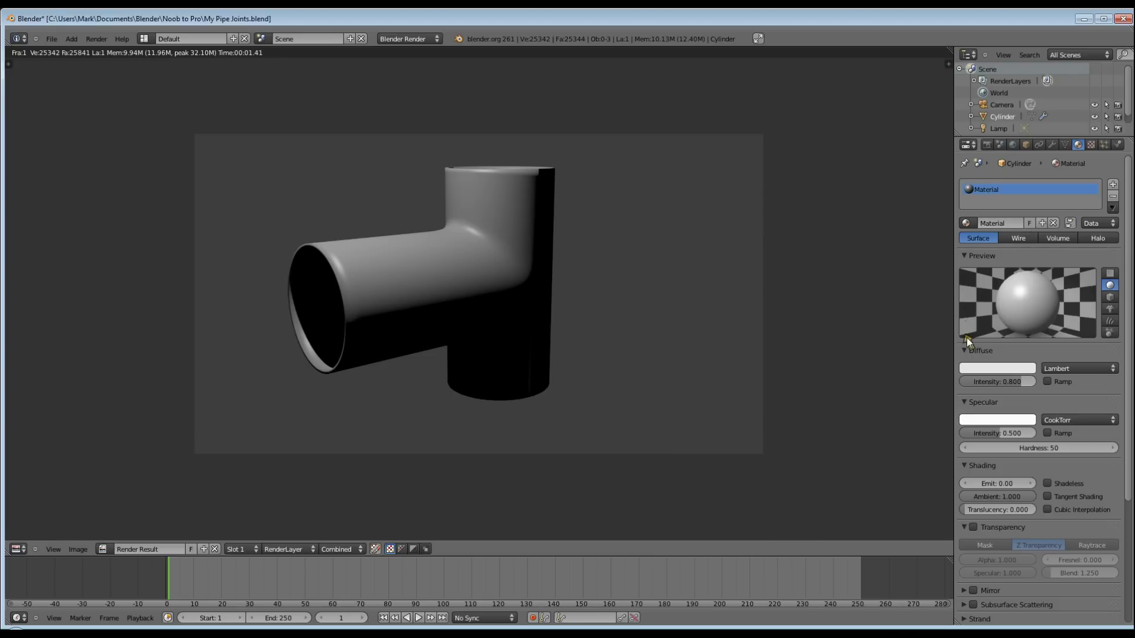
{"action": "left_click", "coordinate": [990, 223]}
{"action": "type", "text": "PVC"}
{"action": "key", "text": "Return"}
{"action": "left_click", "coordinate": [996, 369]}
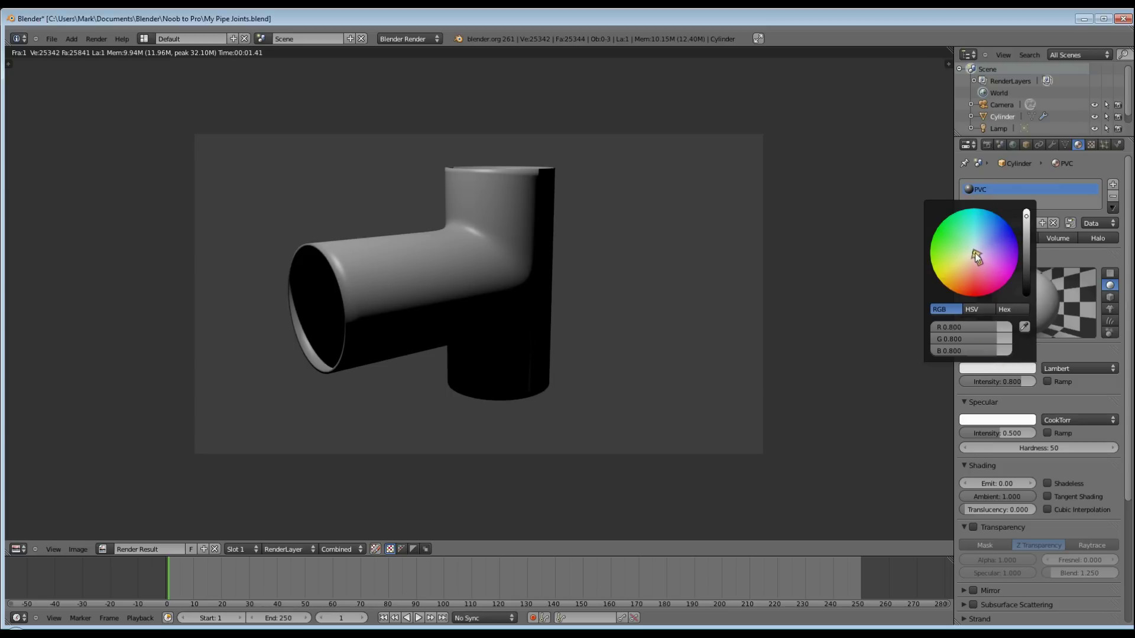
{"action": "left_click_drag", "start_coordinate": [974, 253], "coordinate": [970, 254]}
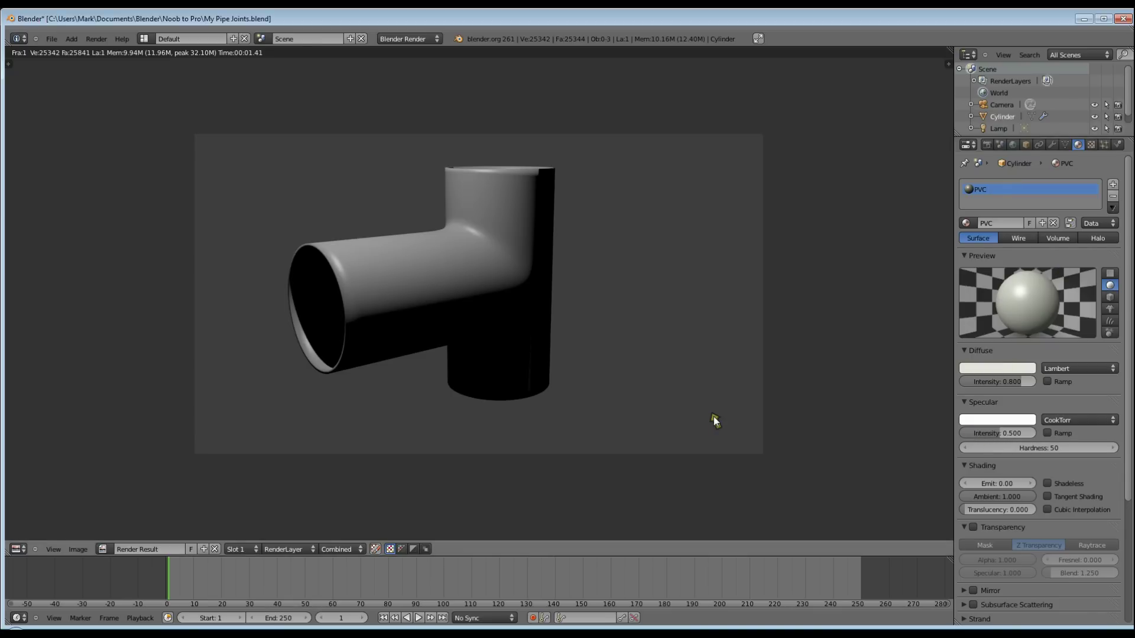
Step: Render the creased T-pipe again with its off-white PVC colour
{"action": "key", "text": "F12"}
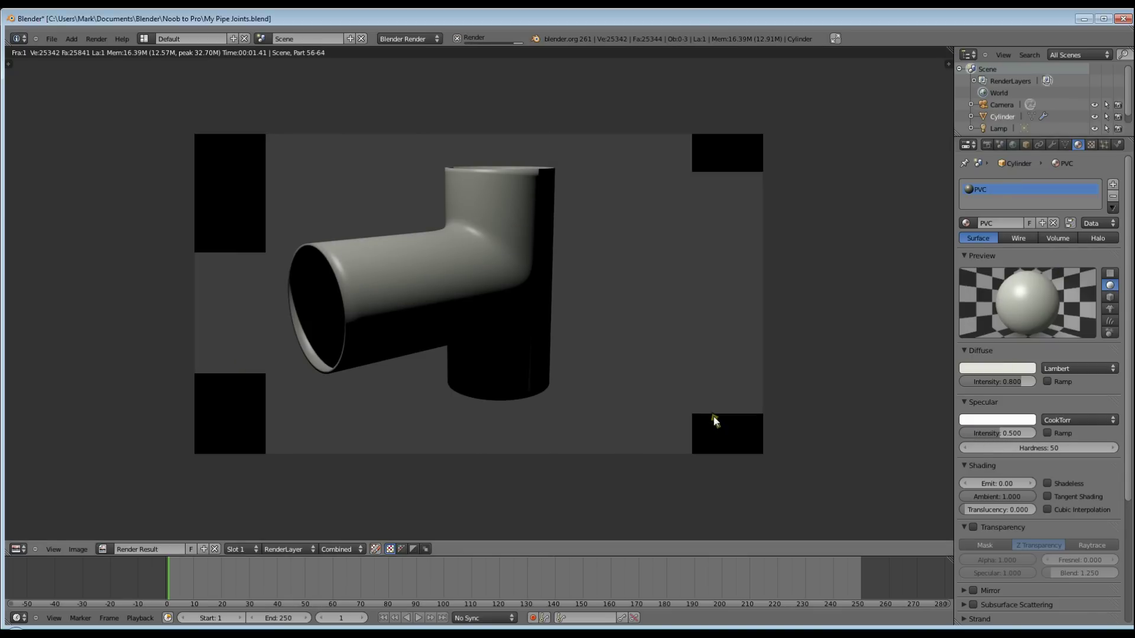